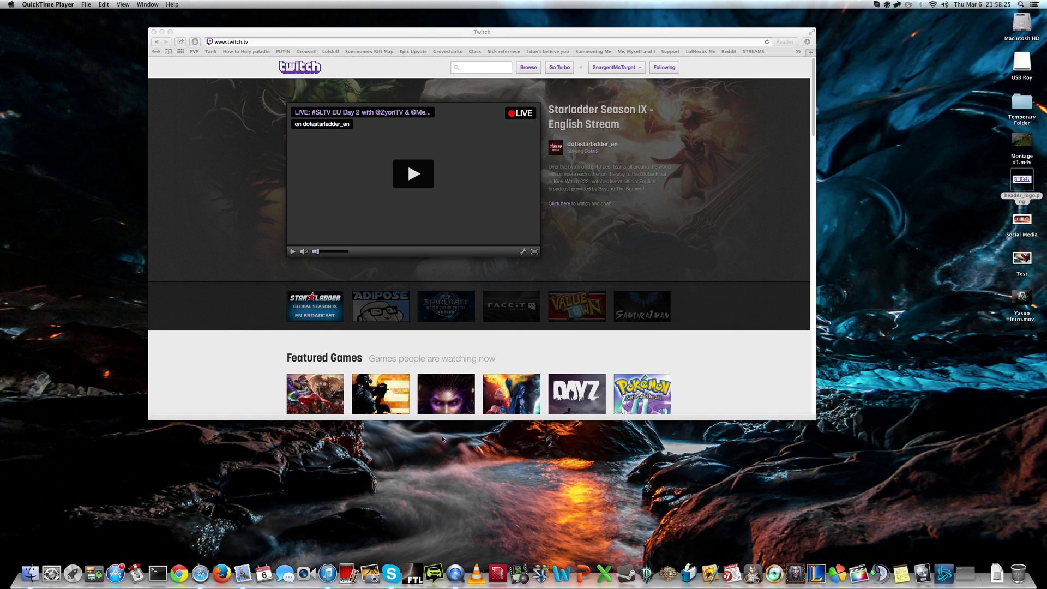
Launch CamTwist and make Desktop+ its video source, capturing the full screen
click(519, 575)
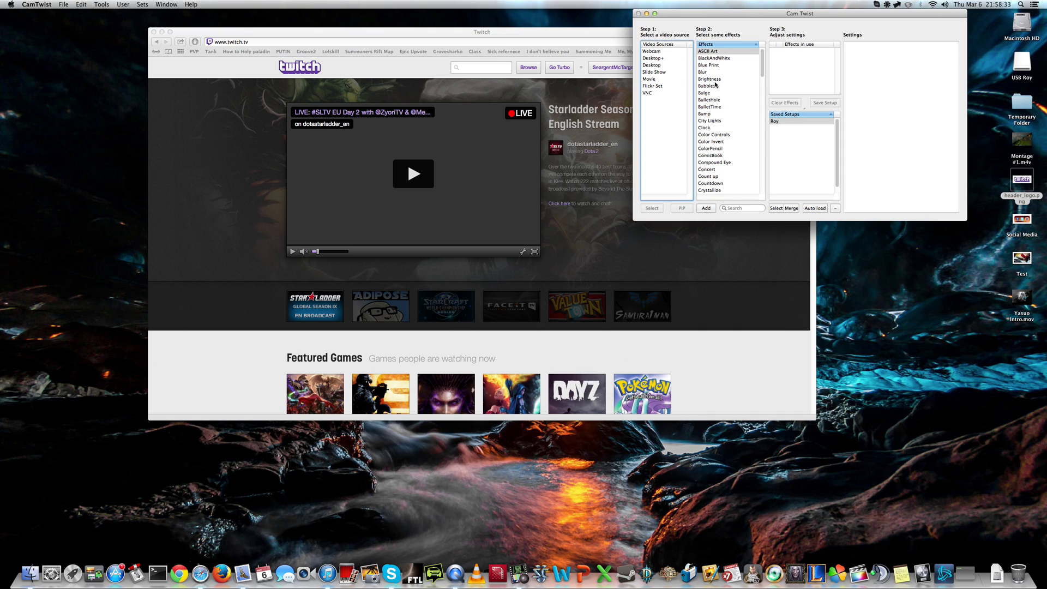
double_click(658, 58)
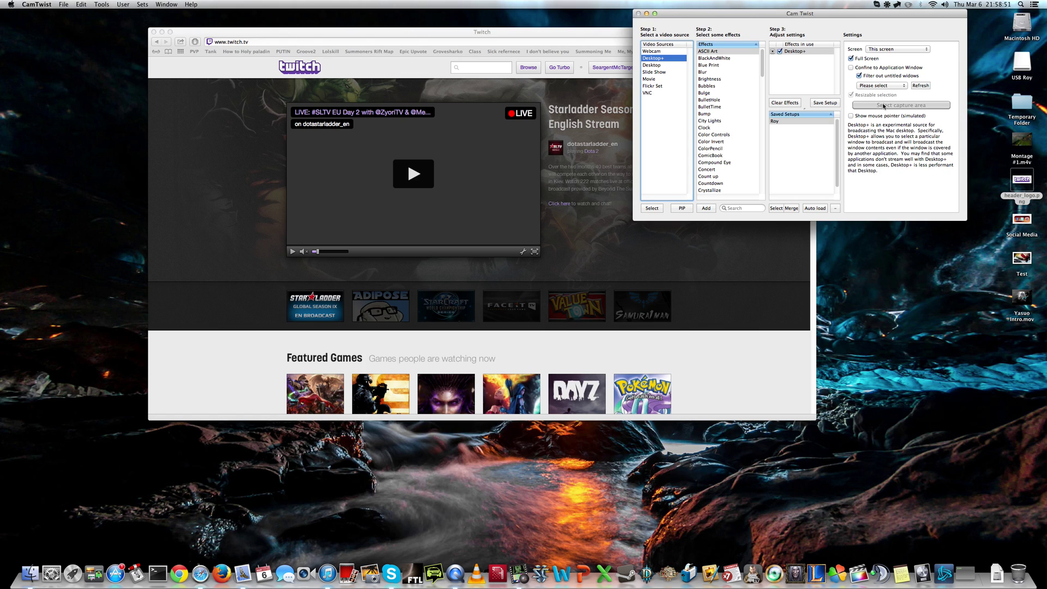
drag(808, 11, 831, 13)
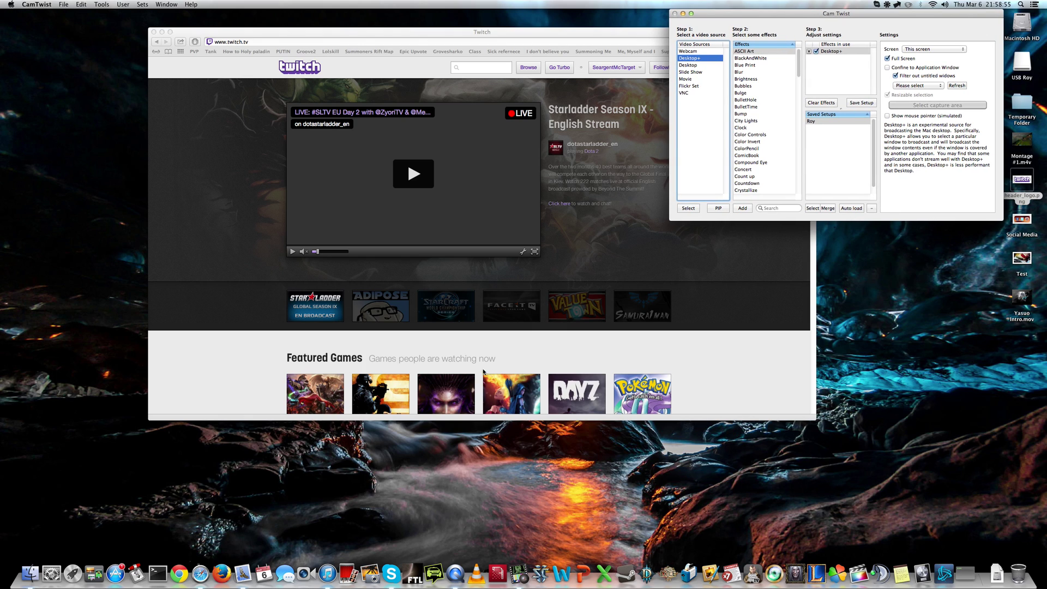
Launch Flash Media Live Encoder with CamTwist as its 1920x1080 H.264 source
click(498, 573)
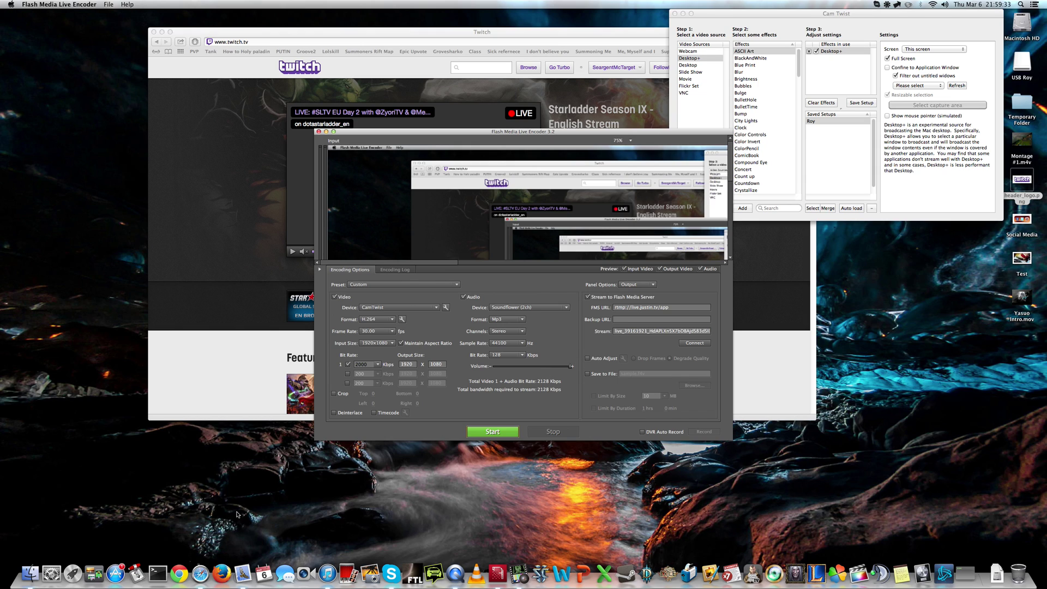
drag(622, 132, 501, 212)
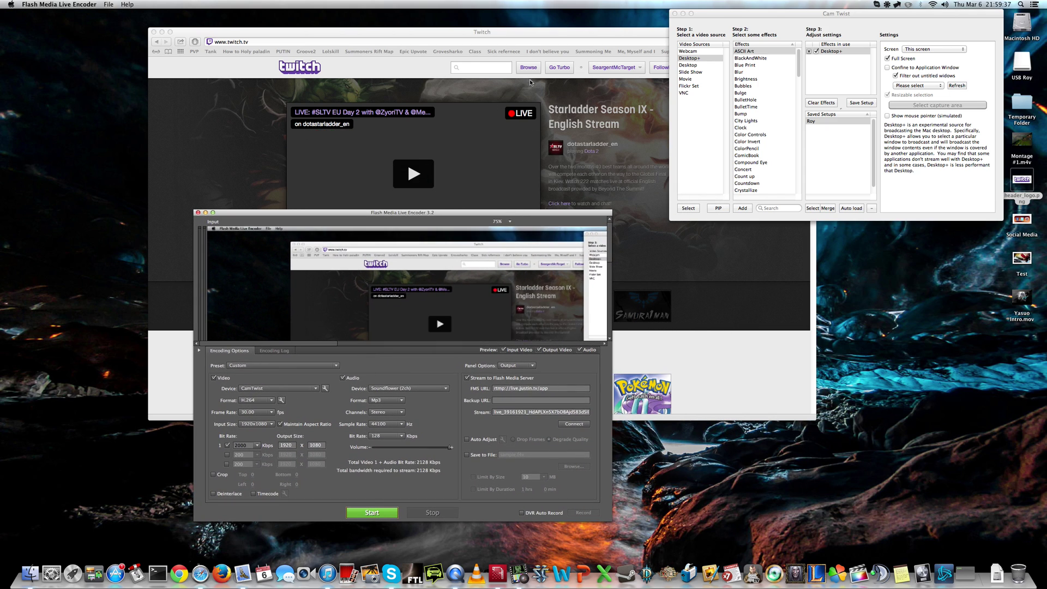
Go to the Twitch Dashboard's Stream Key tab, show the key and select it
click(567, 89)
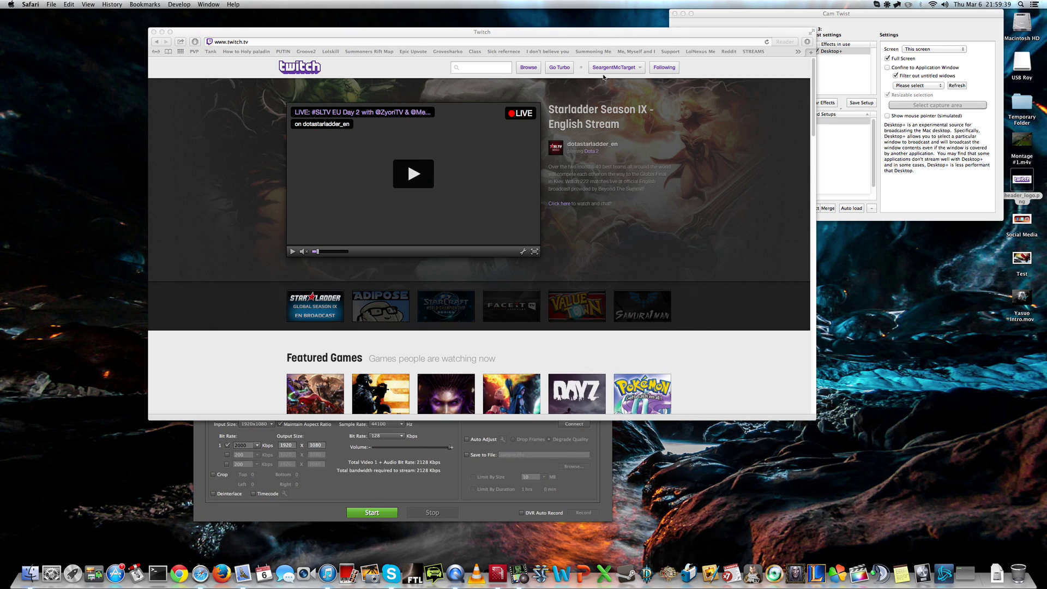
click(616, 69)
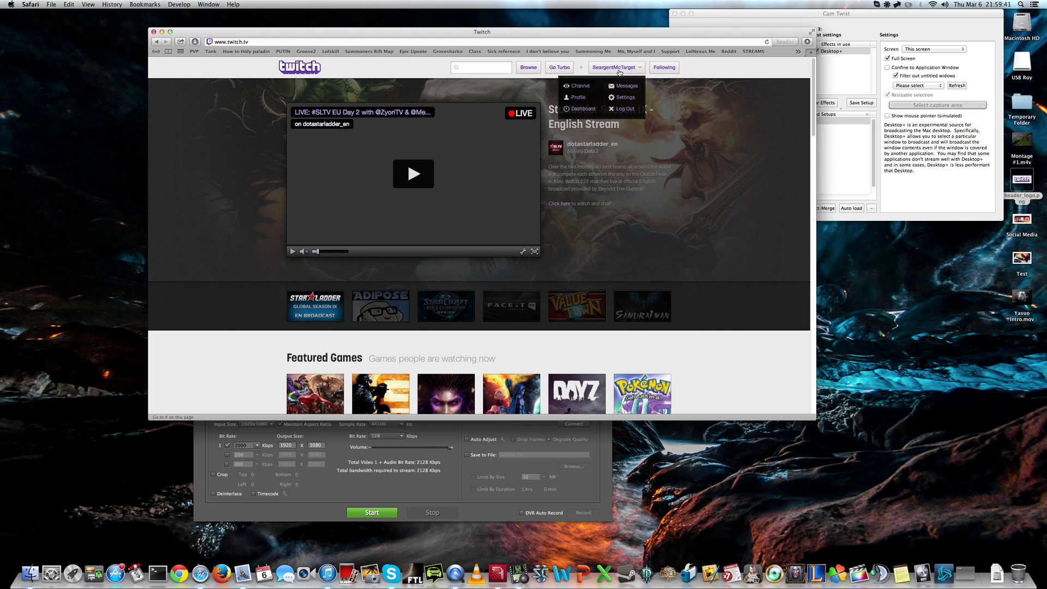
click(587, 109)
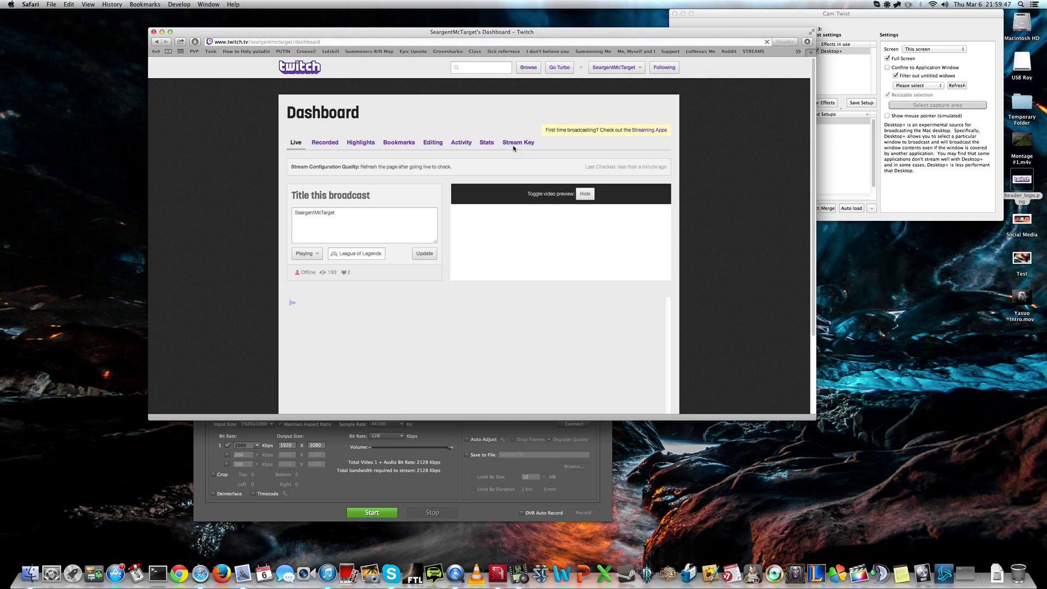
click(515, 144)
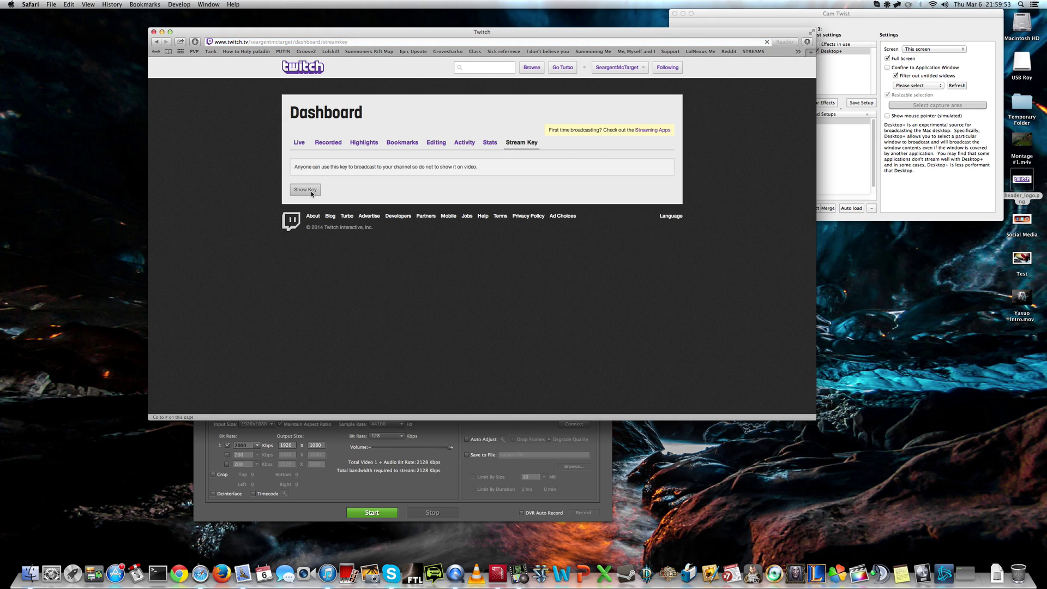
click(312, 192)
click(354, 189)
key(super+c)
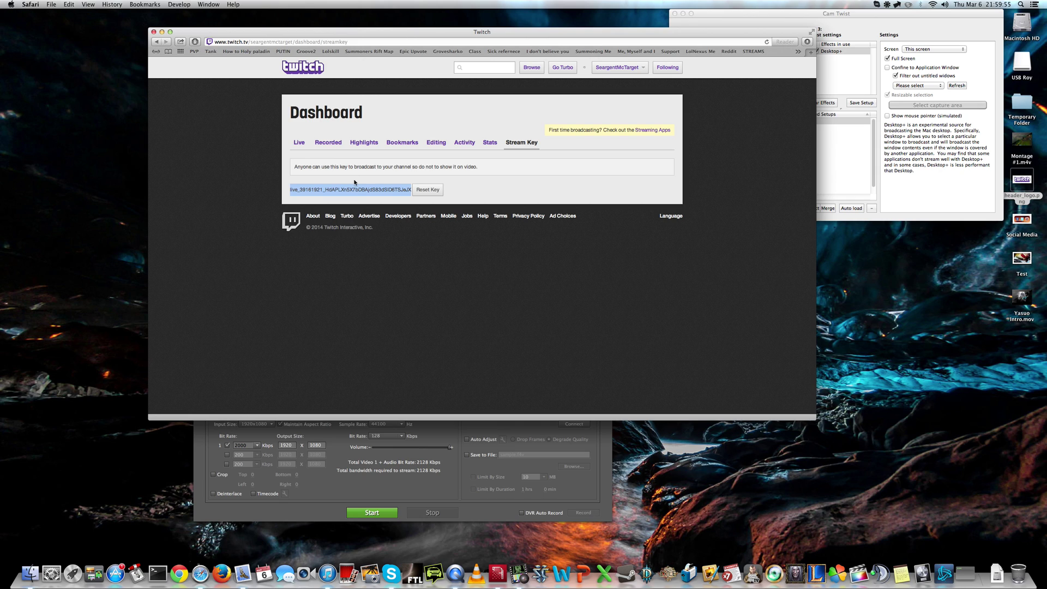
Paste the Twitch stream key into the encoder's Stream field
click(502, 428)
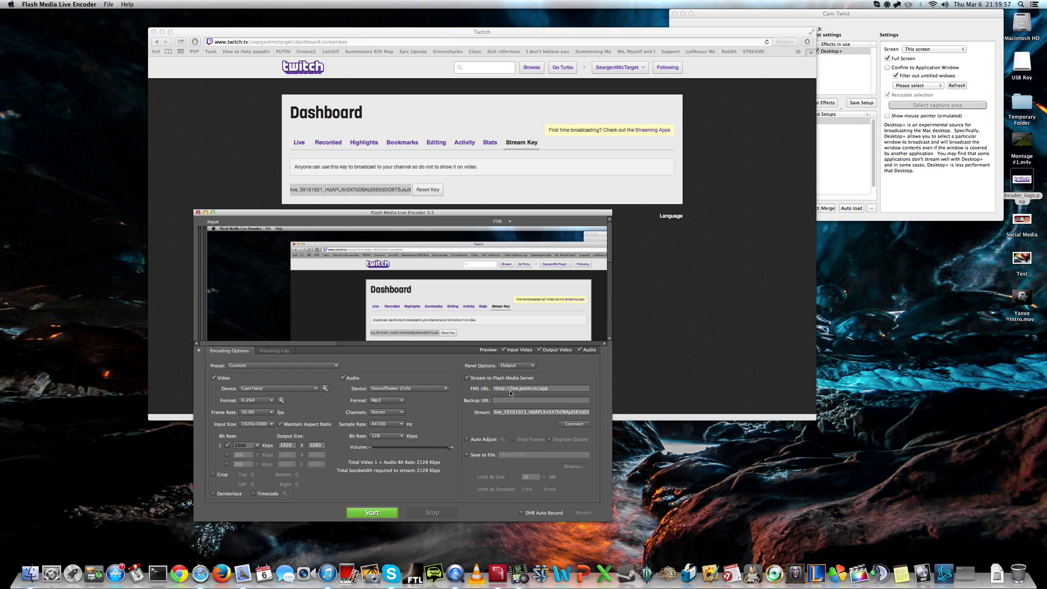
click(507, 412)
double_click(507, 412)
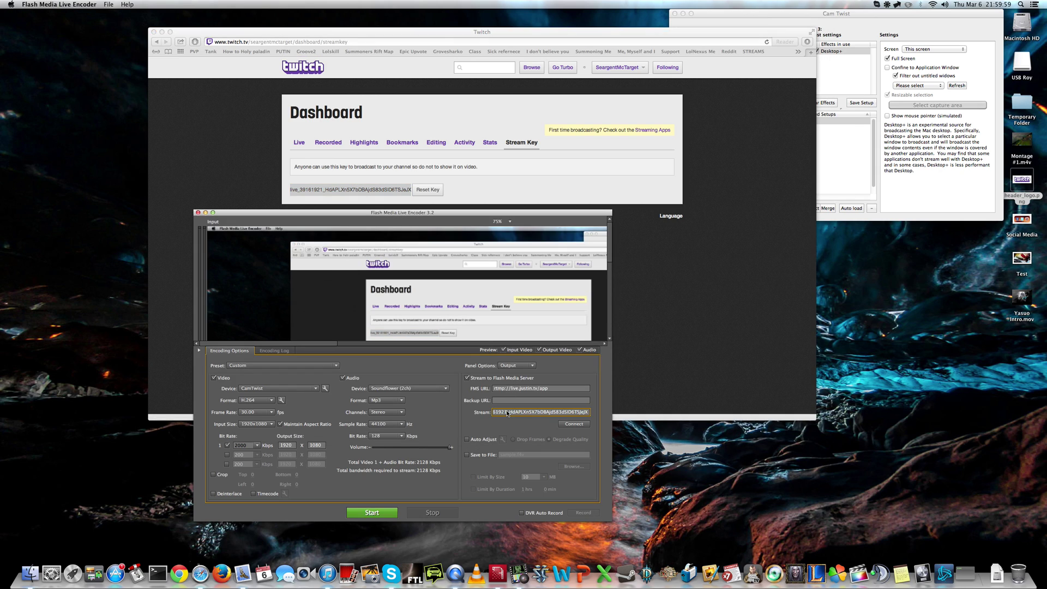
key(super+v)
key(Tab)
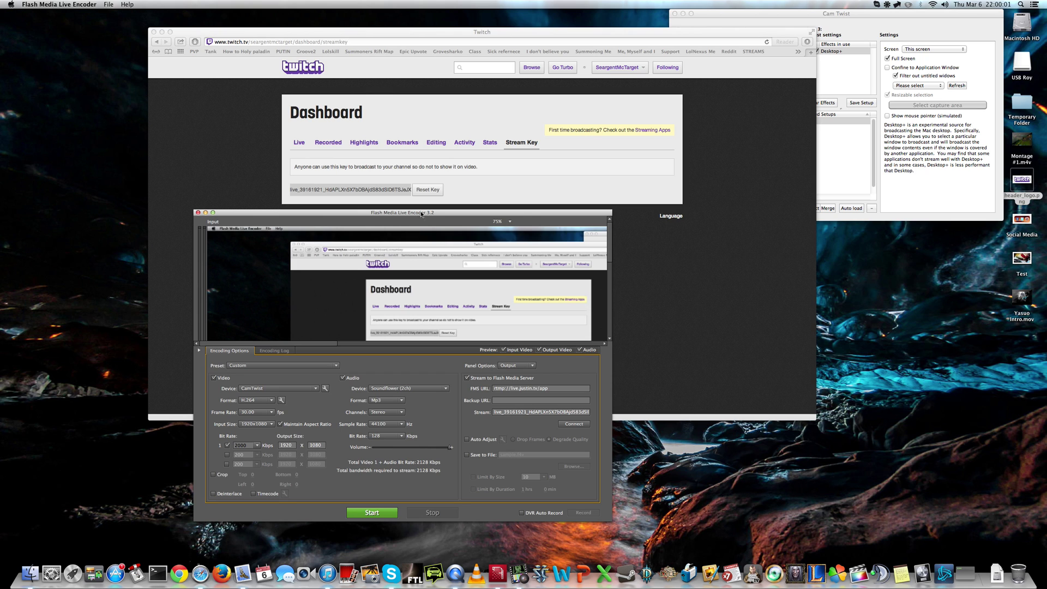
drag(422, 213, 502, 129)
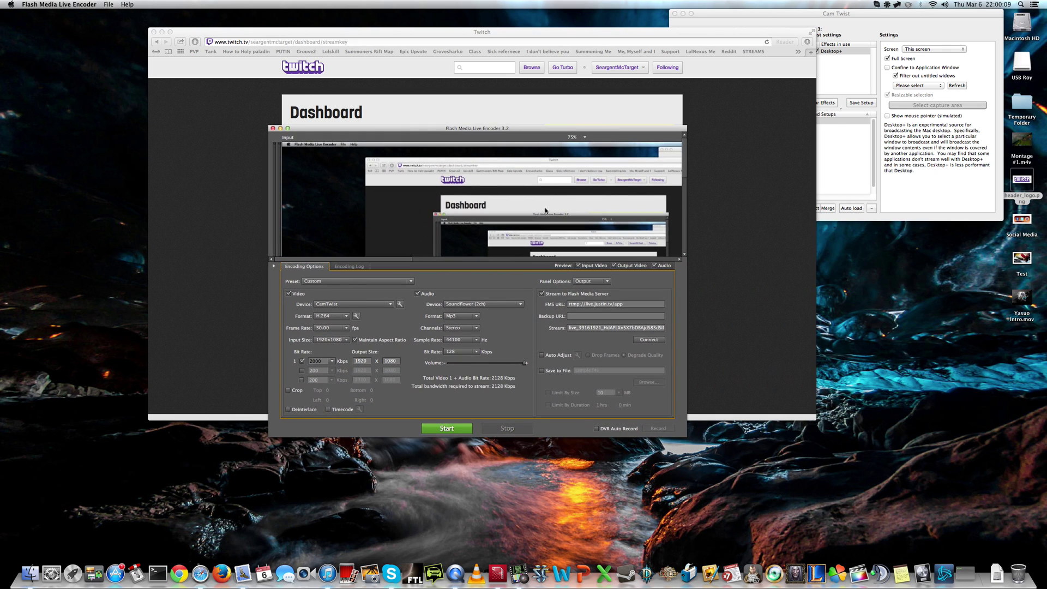
Keep H.264 level 4.0 and a 2-second keyframe frequency in the advanced encoder settings
click(356, 315)
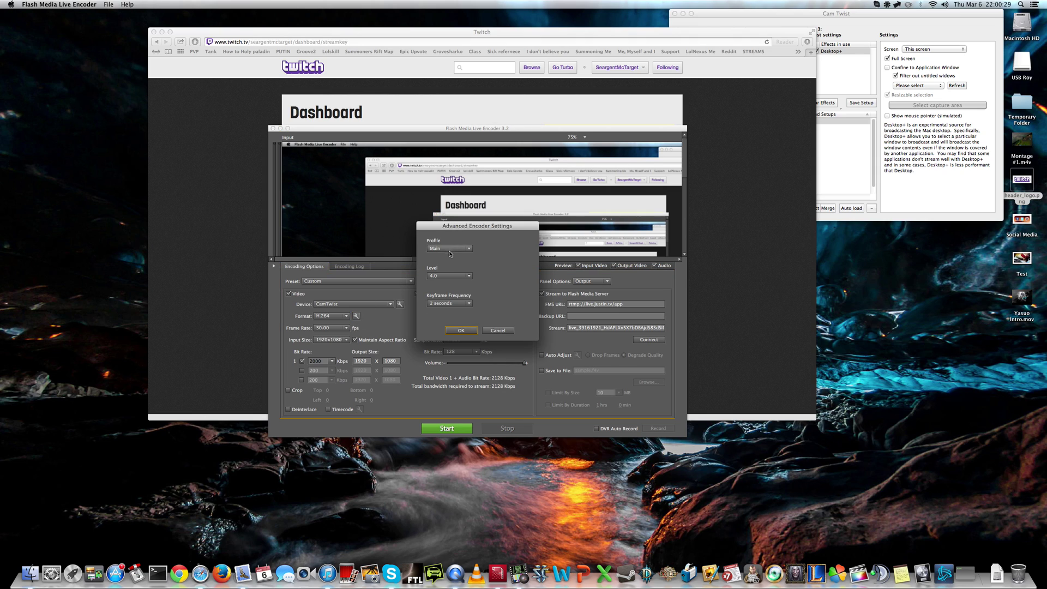
click(442, 279)
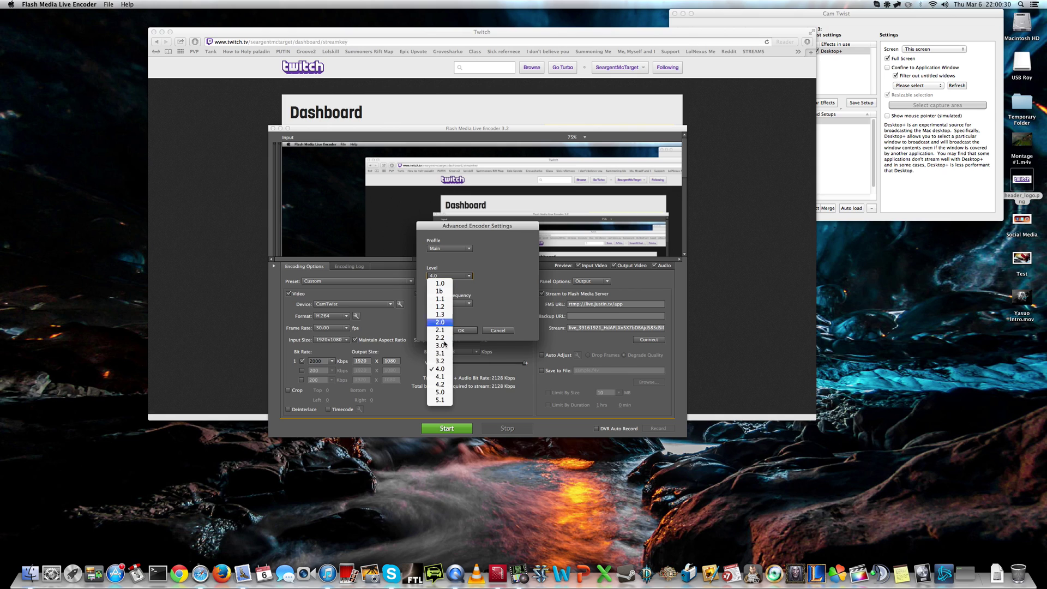
click(442, 370)
click(446, 303)
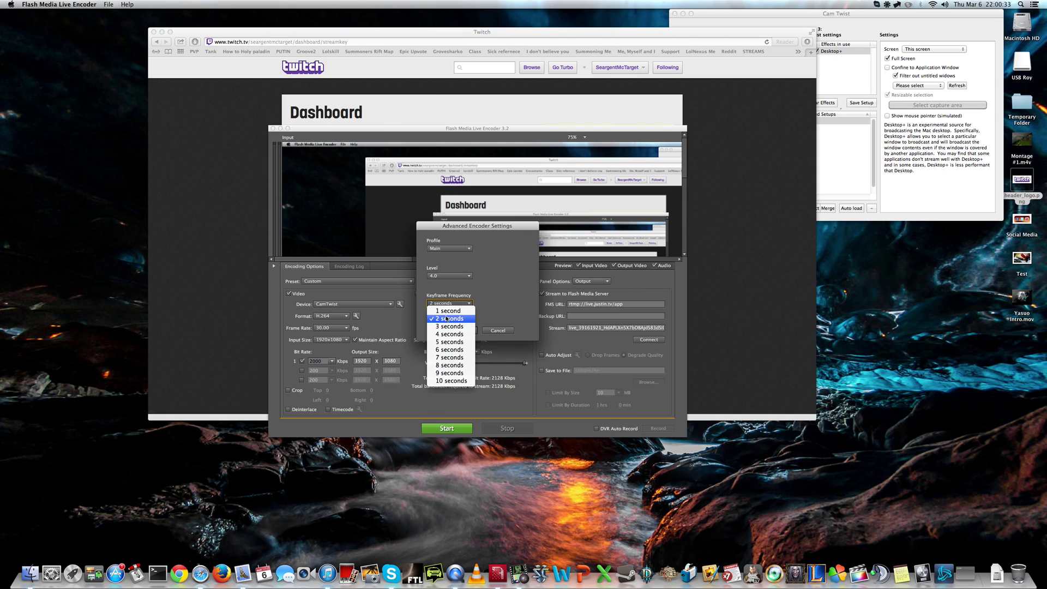
click(446, 319)
click(458, 330)
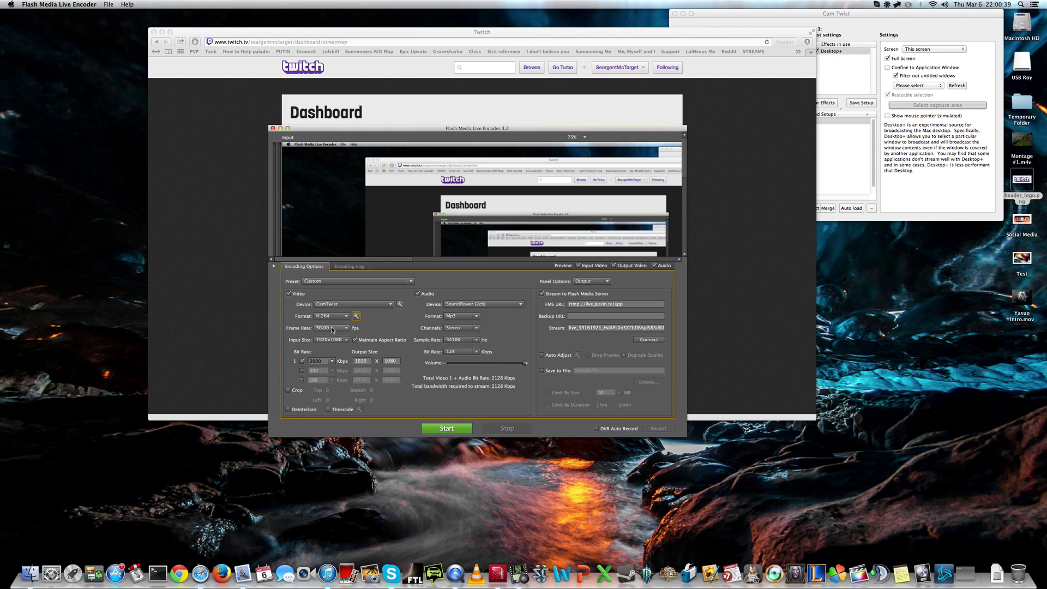
Keep the video input size at 1920x1080
click(344, 341)
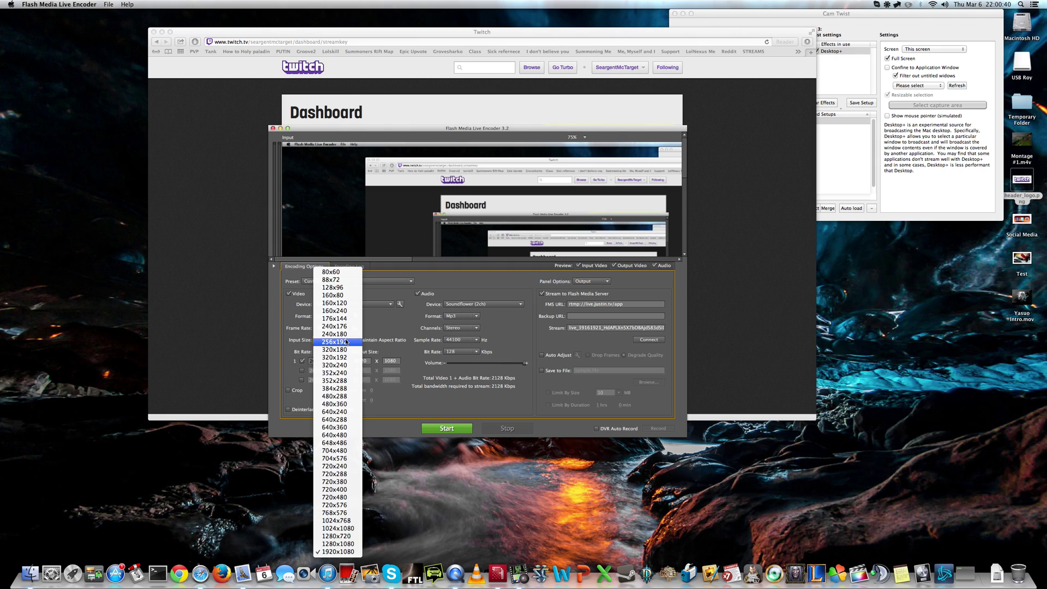
click(338, 552)
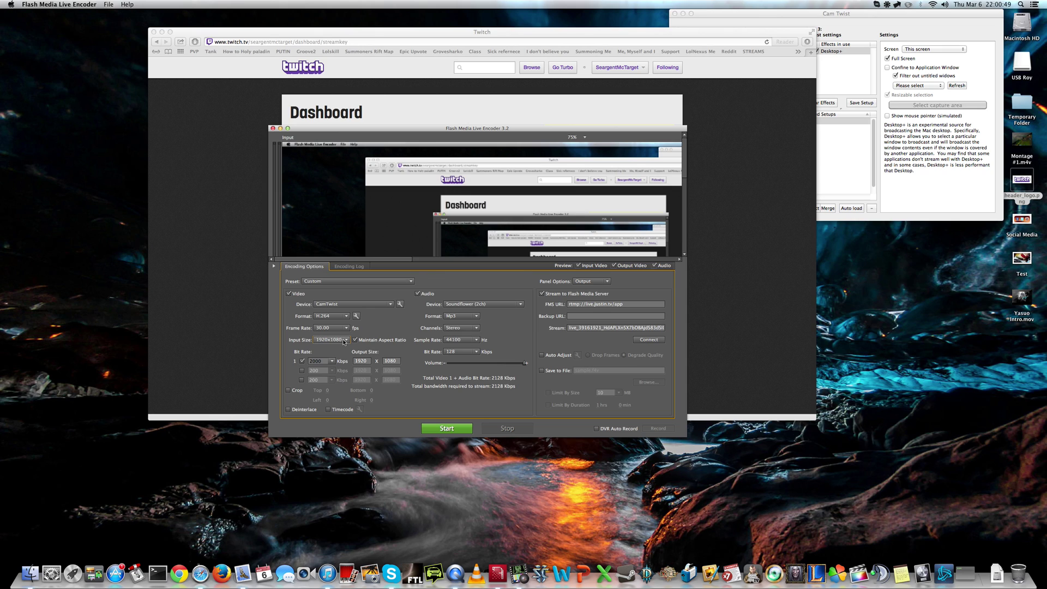
click(344, 343)
click(292, 342)
drag(476, 130, 606, 71)
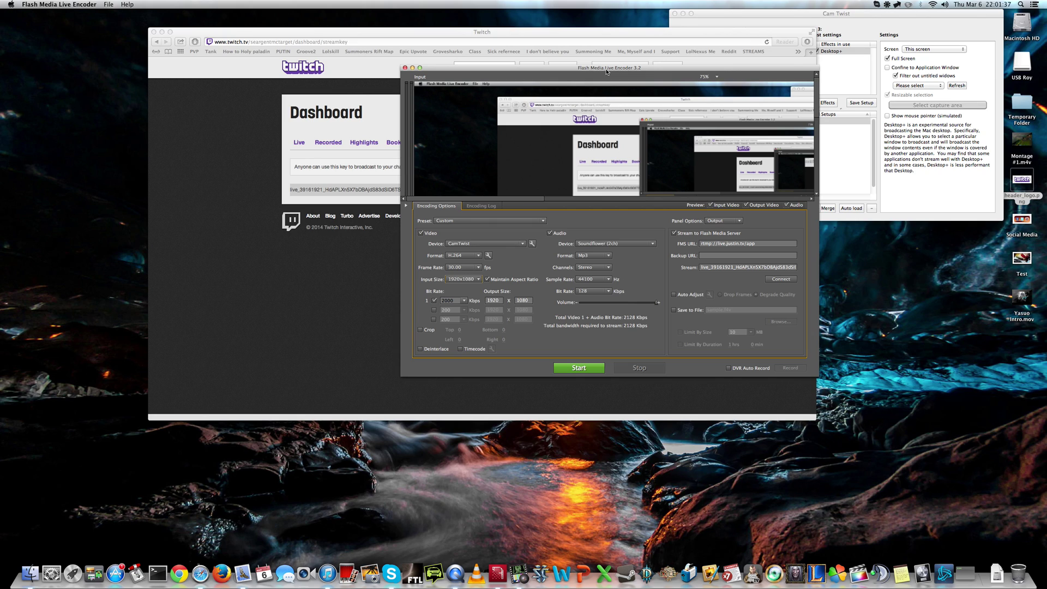
Browse Macintosh HD's Applications to the Soundflower folder and select Soundflowerbed
double_click(1021, 24)
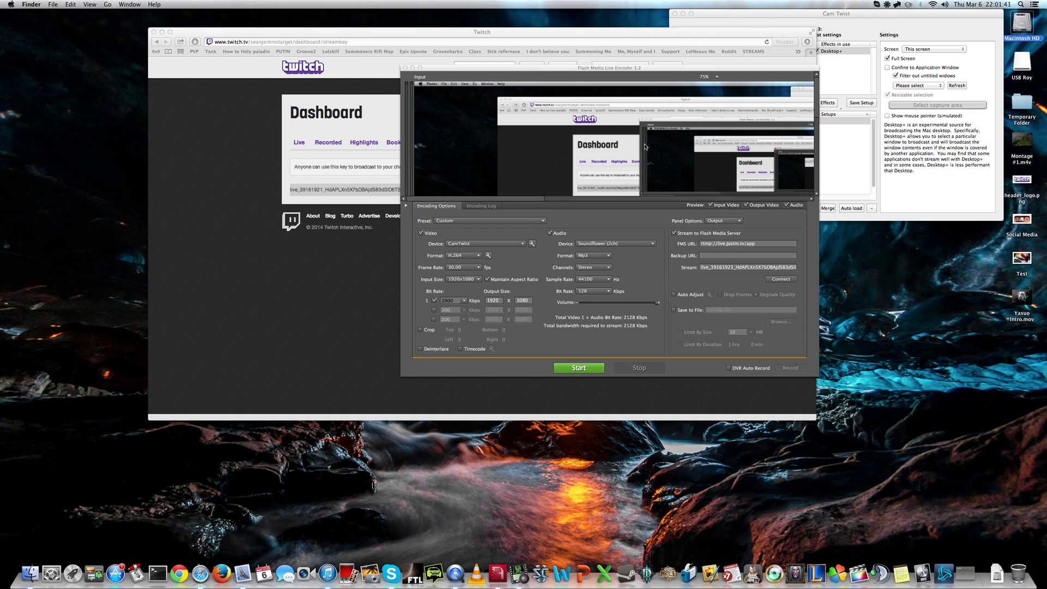
click(515, 245)
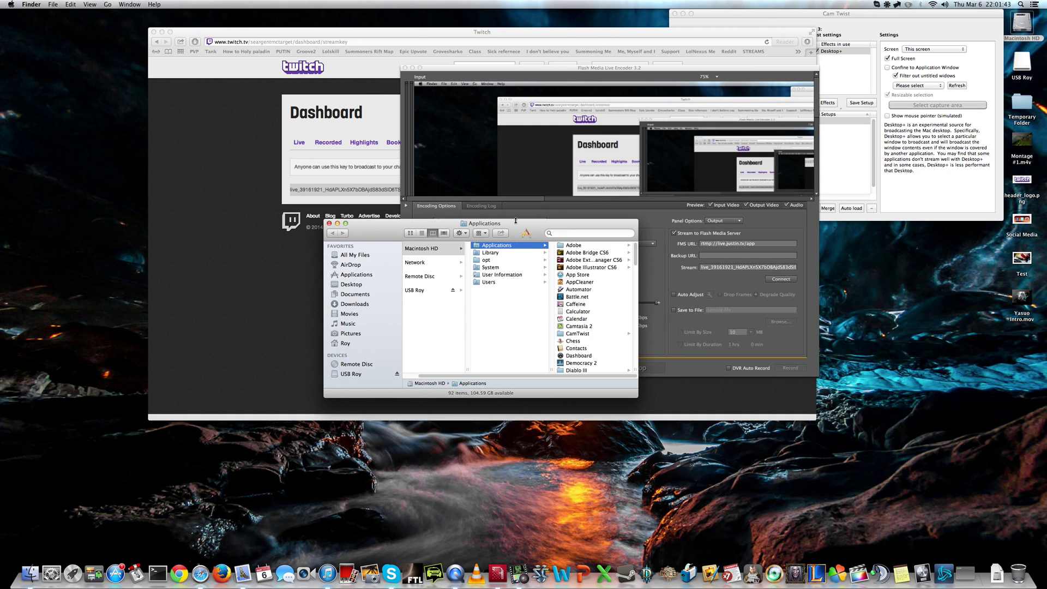
drag(502, 221, 404, 184)
scroll(492, 259, down, 15)
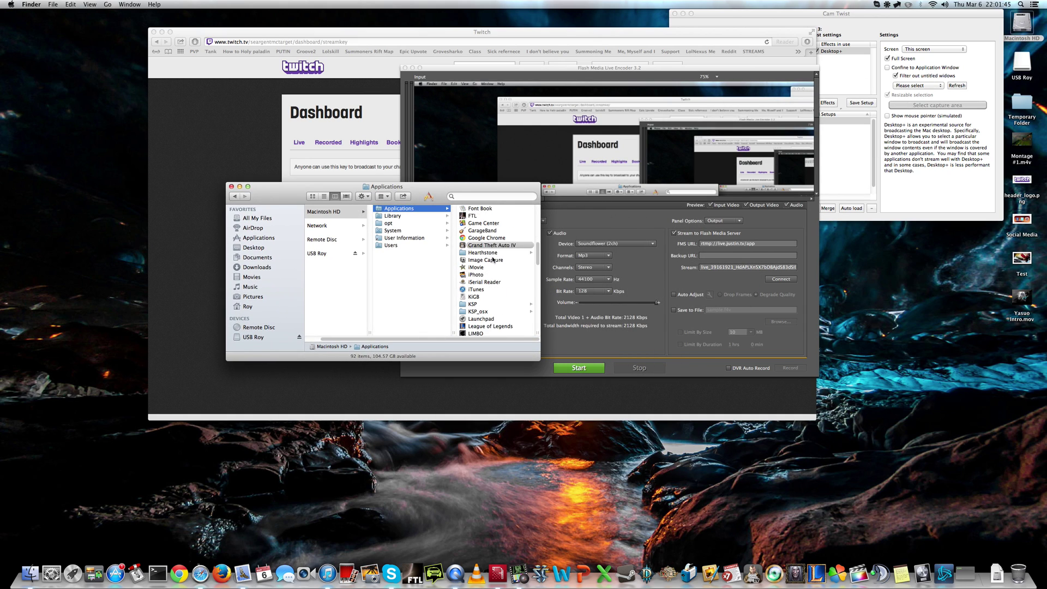
scroll(492, 260, down, 8)
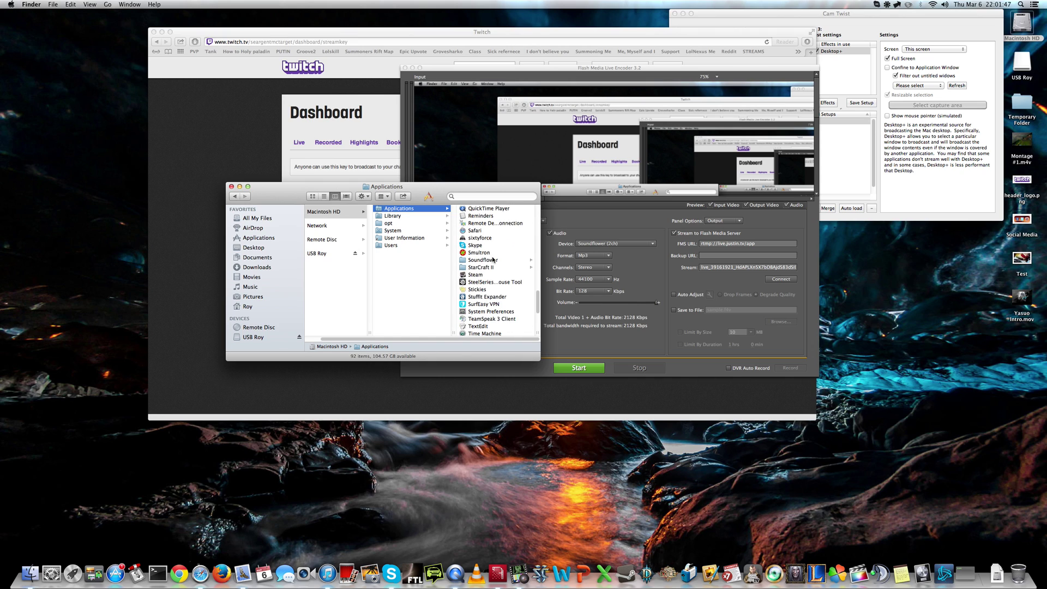
click(485, 260)
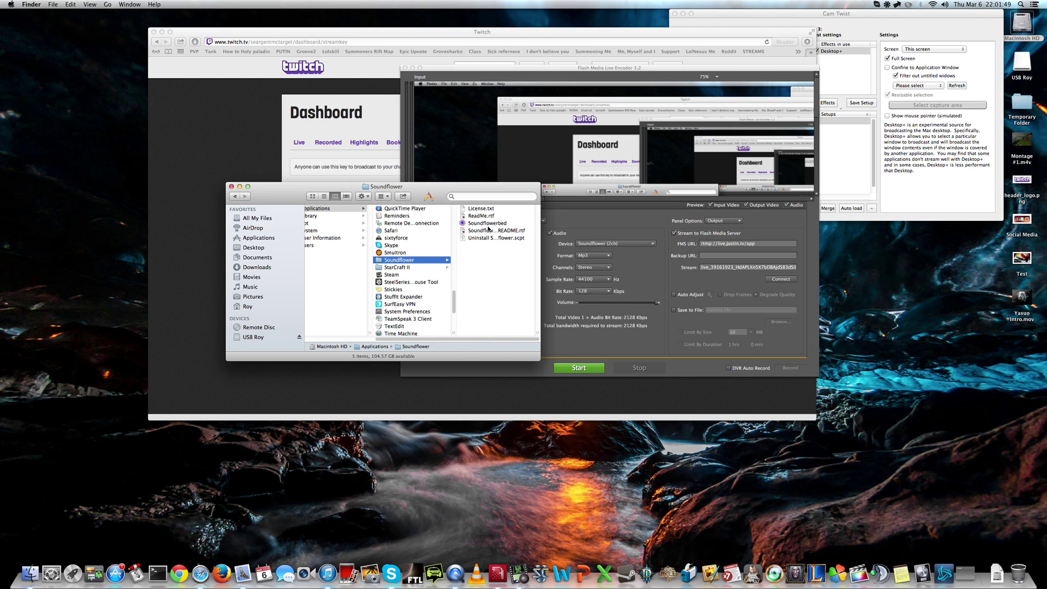
click(487, 224)
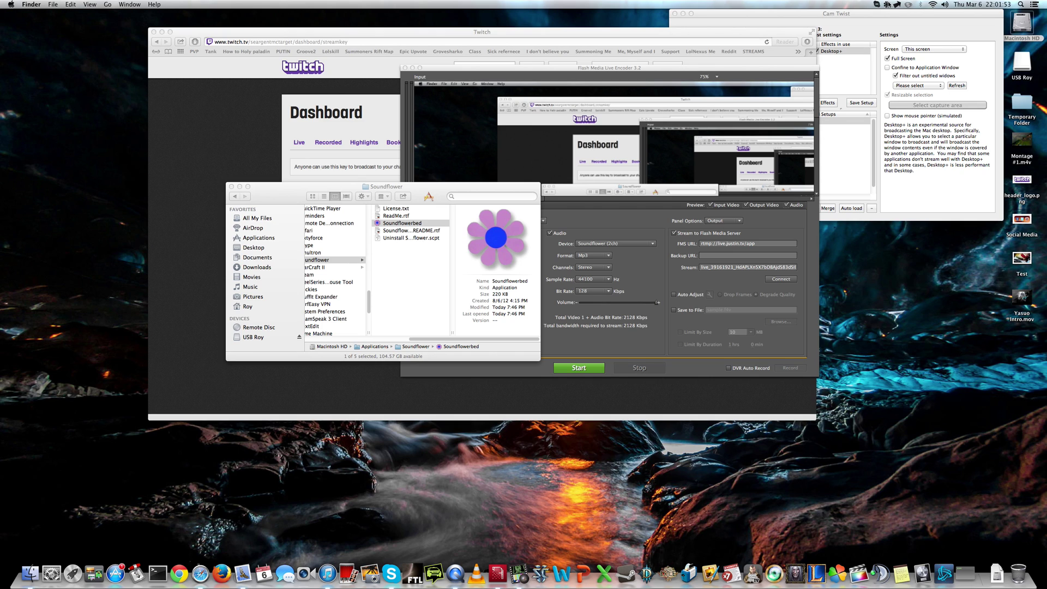
Launch LineIn from the Applications folder
drag(499, 187, 386, 154)
drag(348, 307, 289, 307)
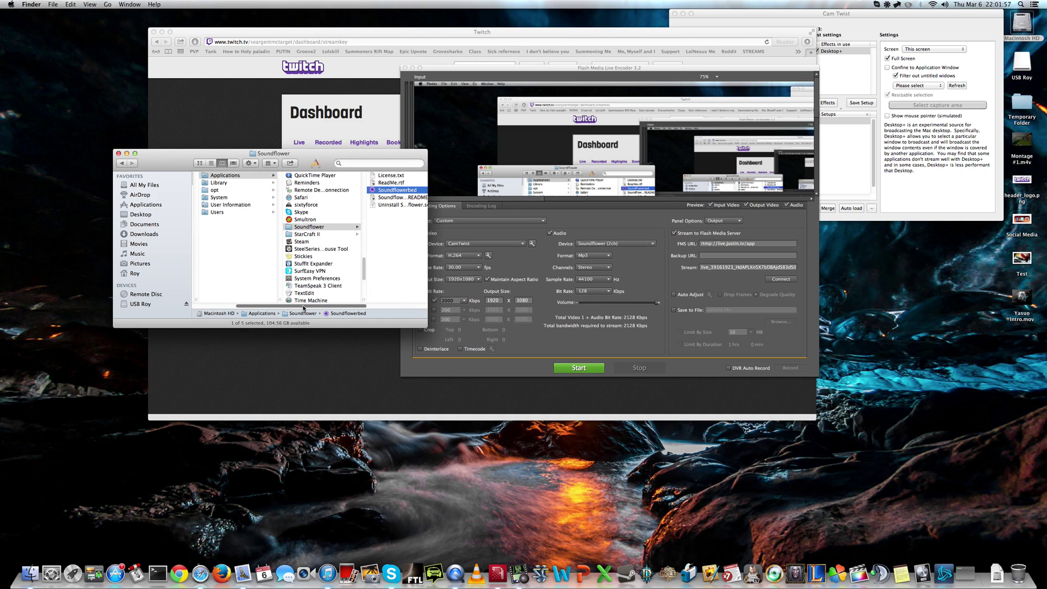
scroll(308, 288, down, 4)
scroll(308, 287, up, 10)
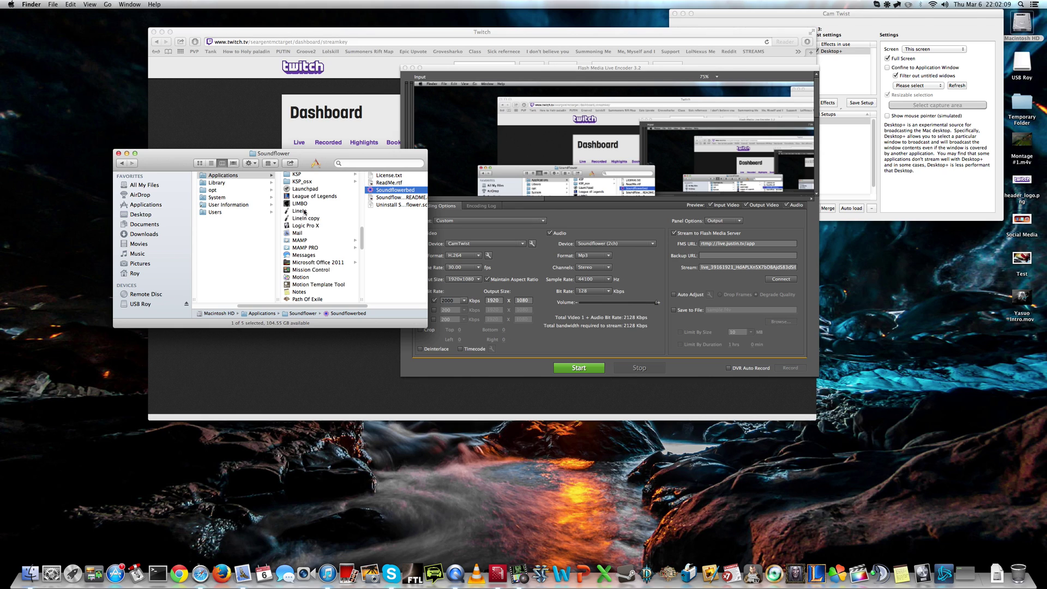
double_click(299, 211)
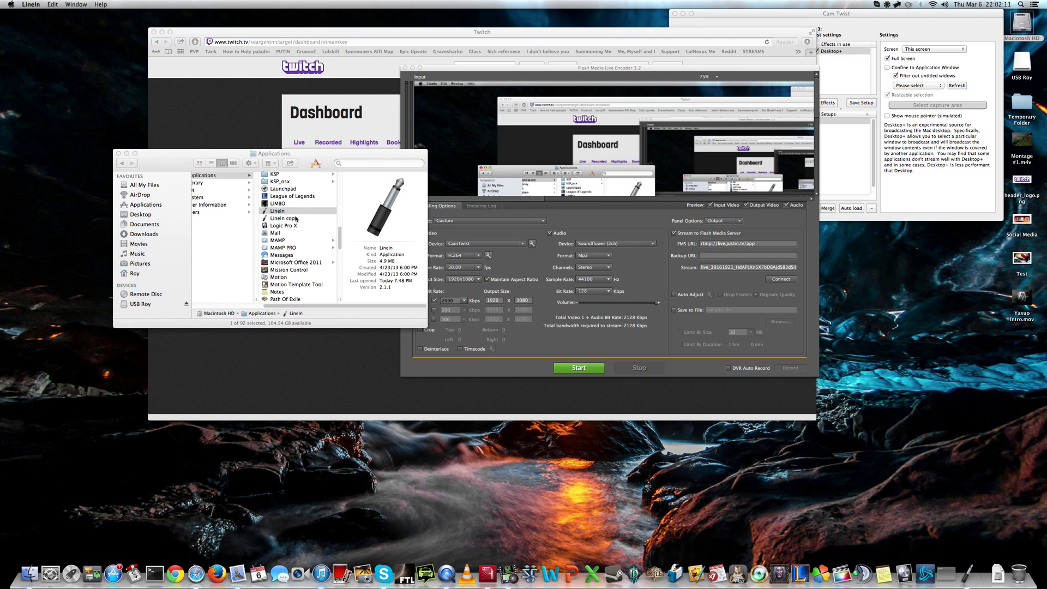
Launch LineIn copy below the first window and stop pass-through in both windows
double_click(296, 219)
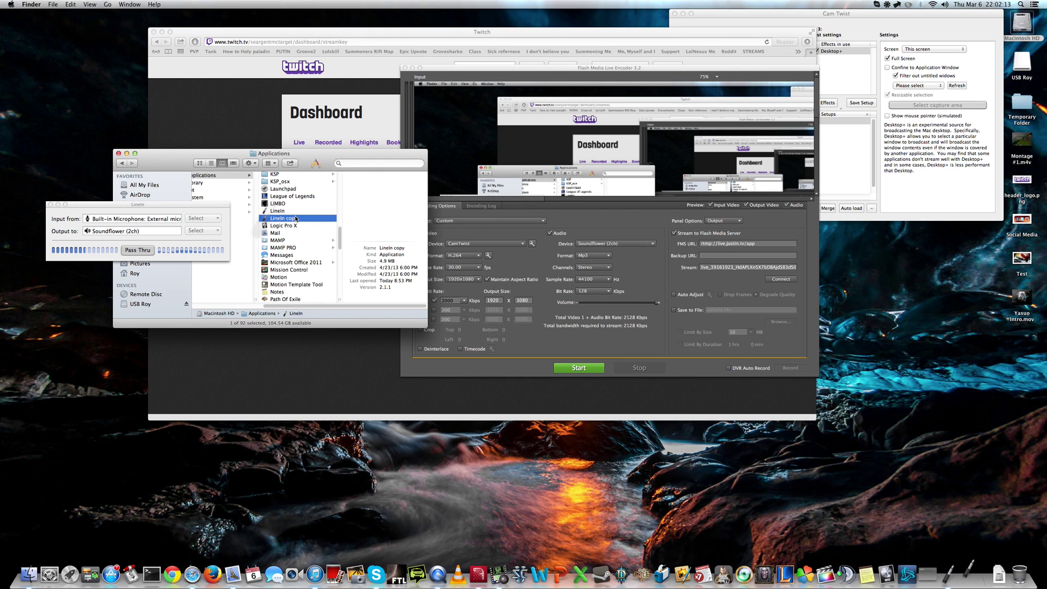
drag(139, 206, 138, 268)
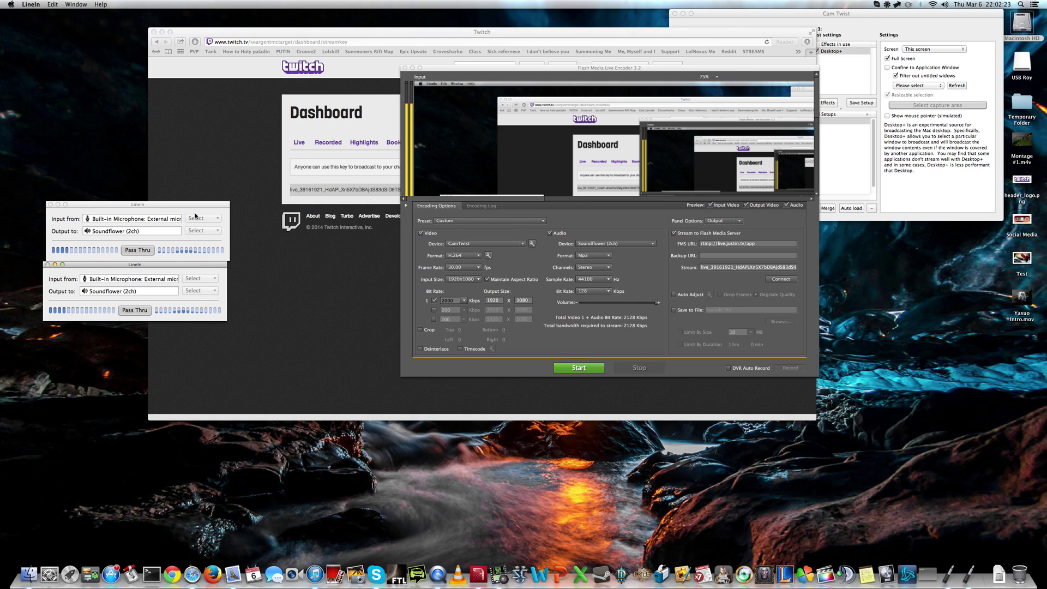
click(138, 250)
click(135, 311)
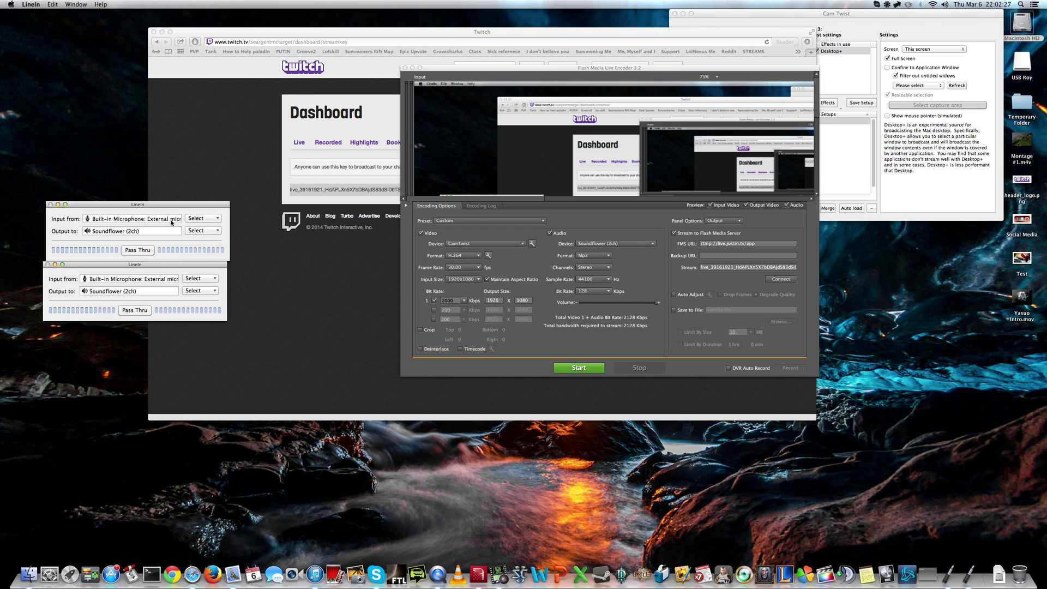
Route the first LineIn window from Built-in Microphone to Soundflower (2ch)
click(203, 218)
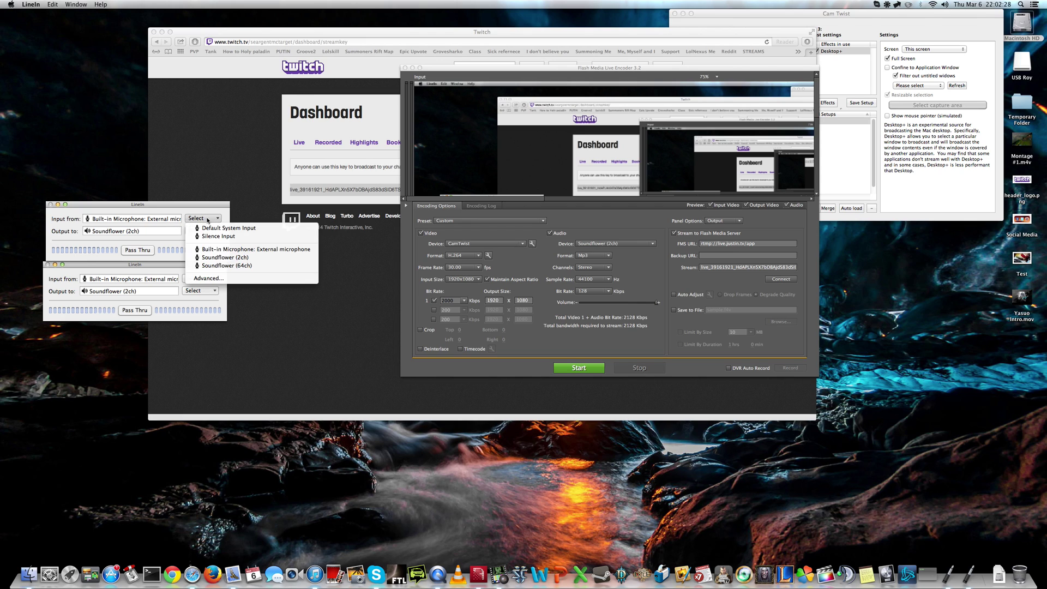
click(225, 249)
click(203, 230)
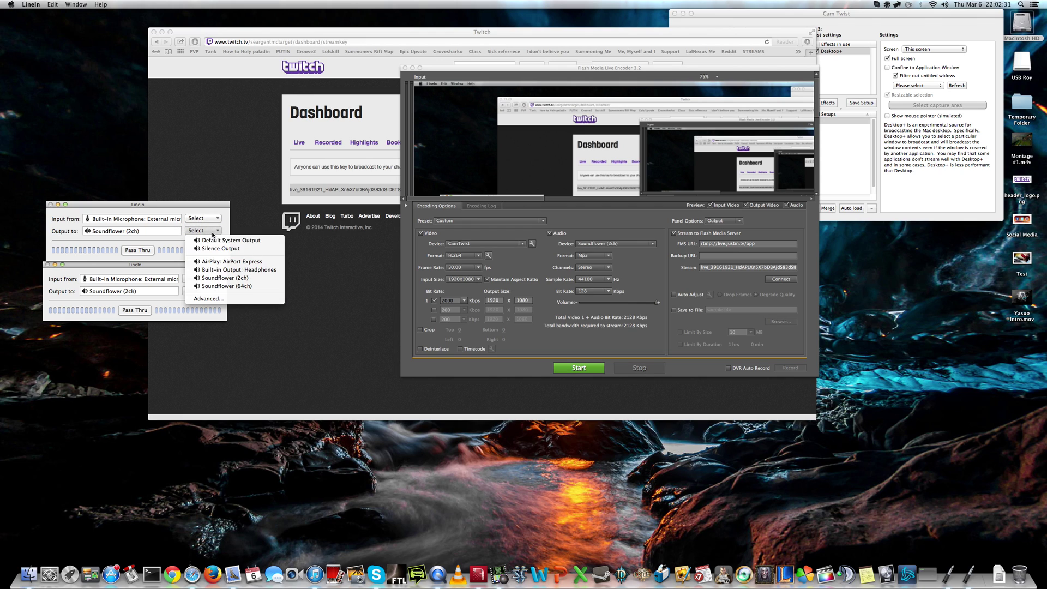
click(228, 277)
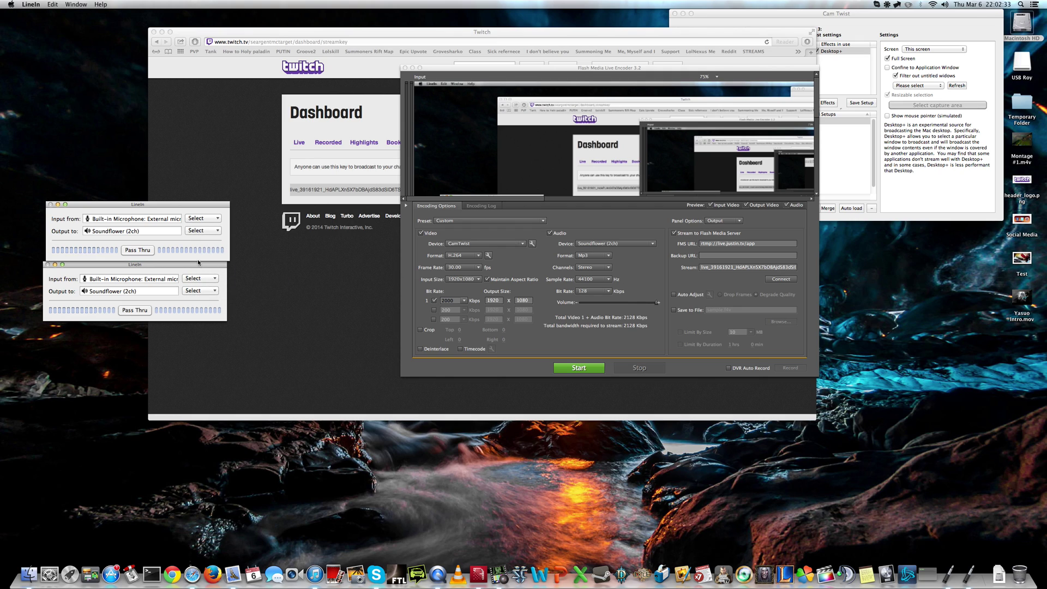
Route the second LineIn window from Soundflower (64ch) to Soundflower (2ch)
drag(194, 264, 197, 265)
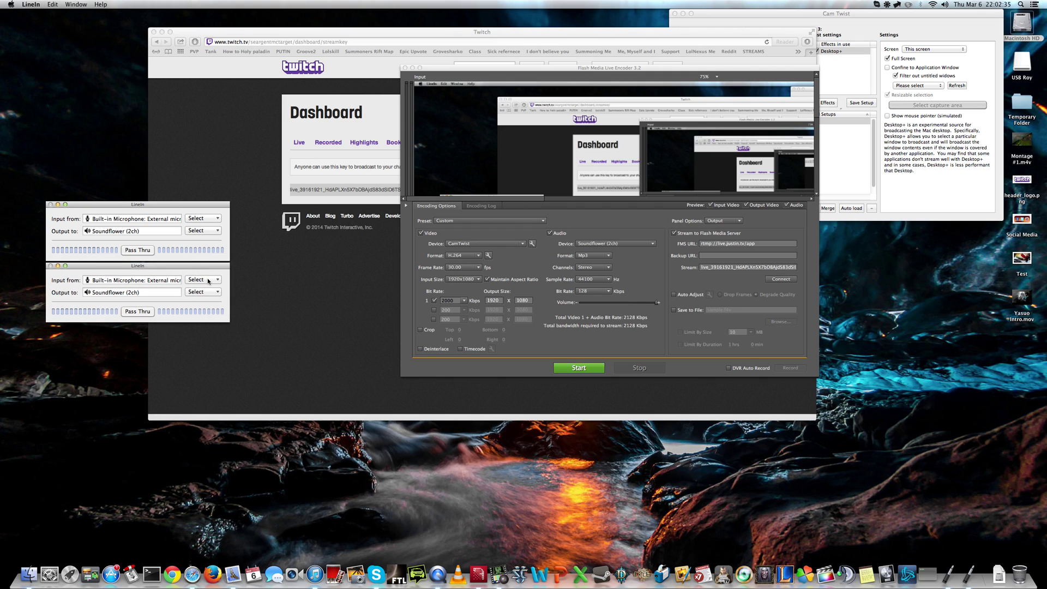
click(206, 280)
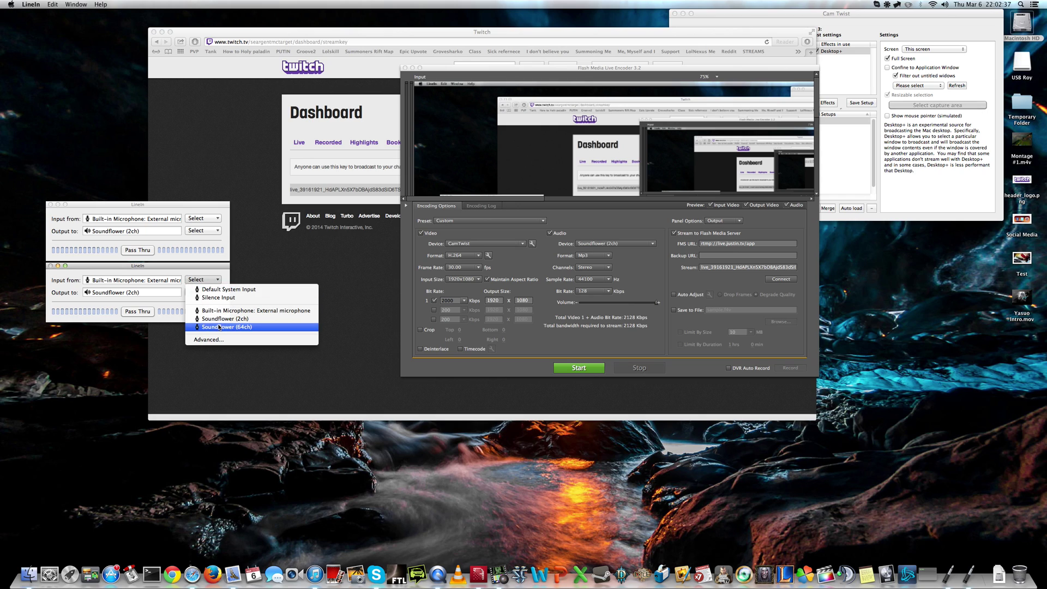
click(218, 328)
click(208, 293)
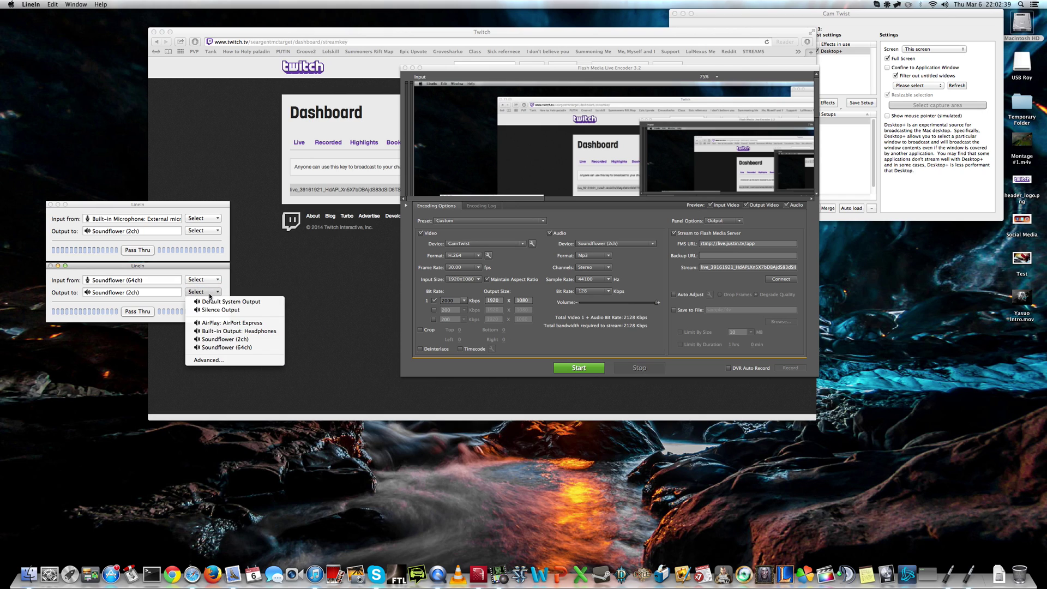
click(220, 339)
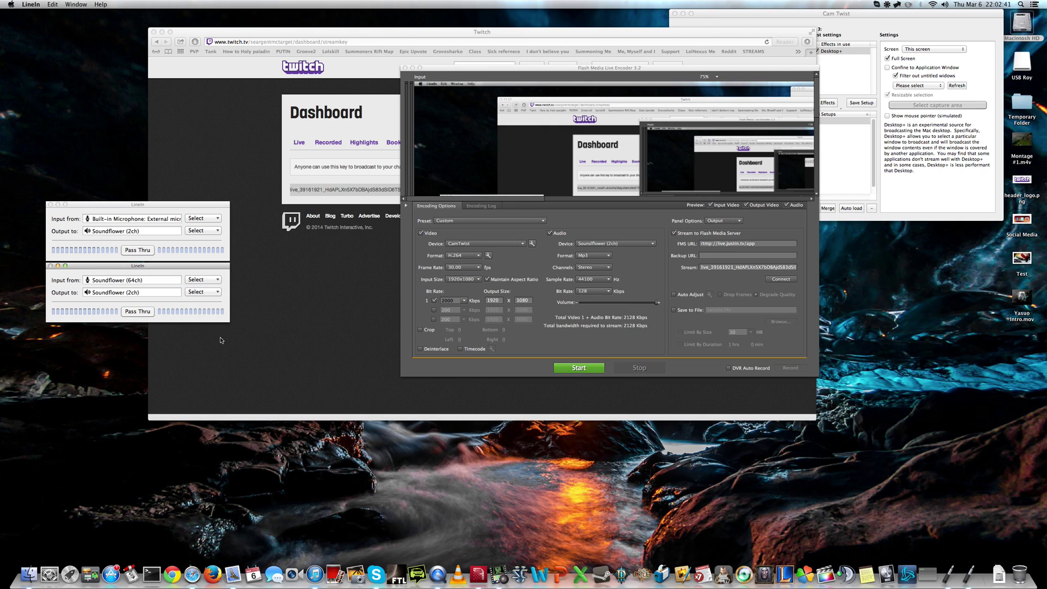
Start pass-through in the first LineIn window, leaving the second one stopped
click(141, 250)
click(143, 312)
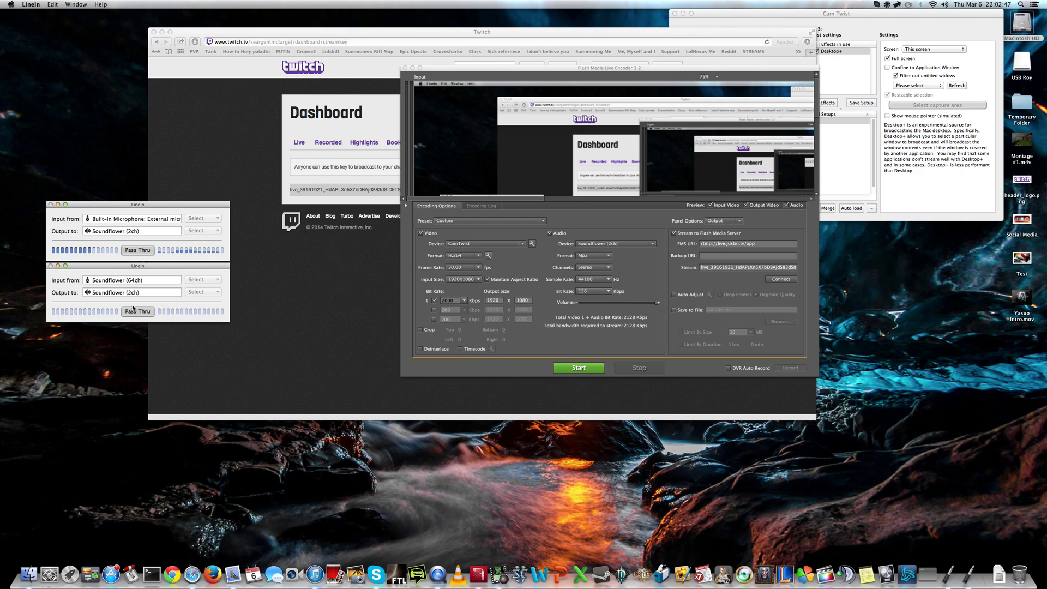
click(142, 312)
click(49, 574)
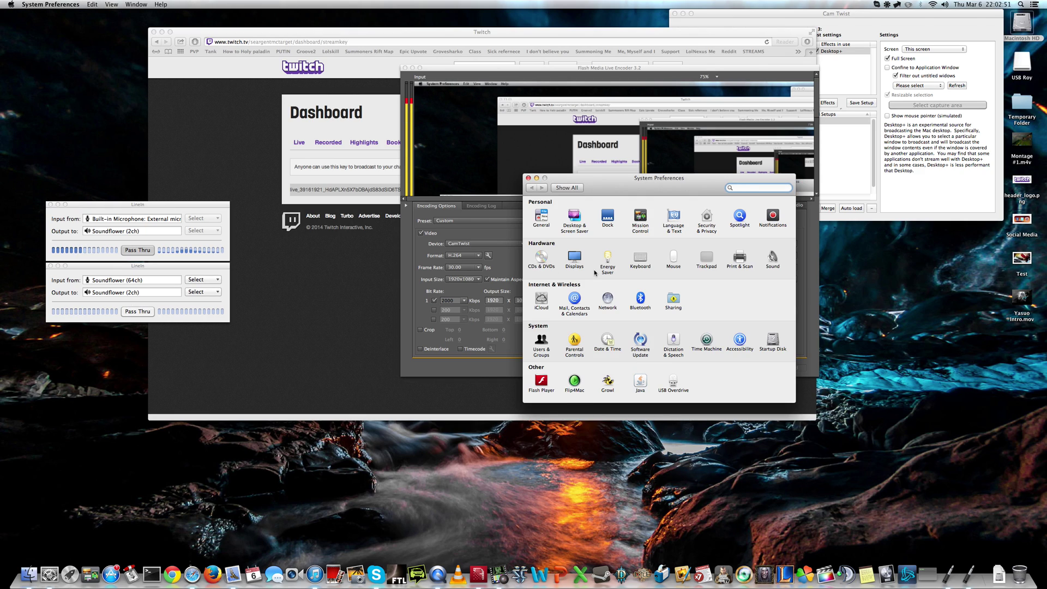
Set the Sound output device to Soundflower (64ch) and close the Sound pane
click(773, 257)
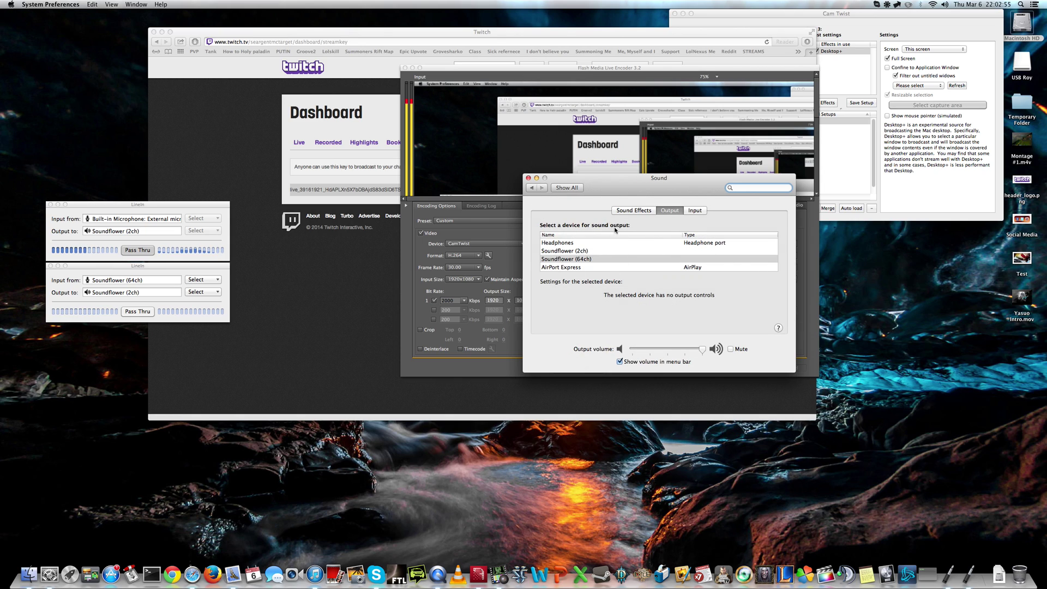
click(557, 260)
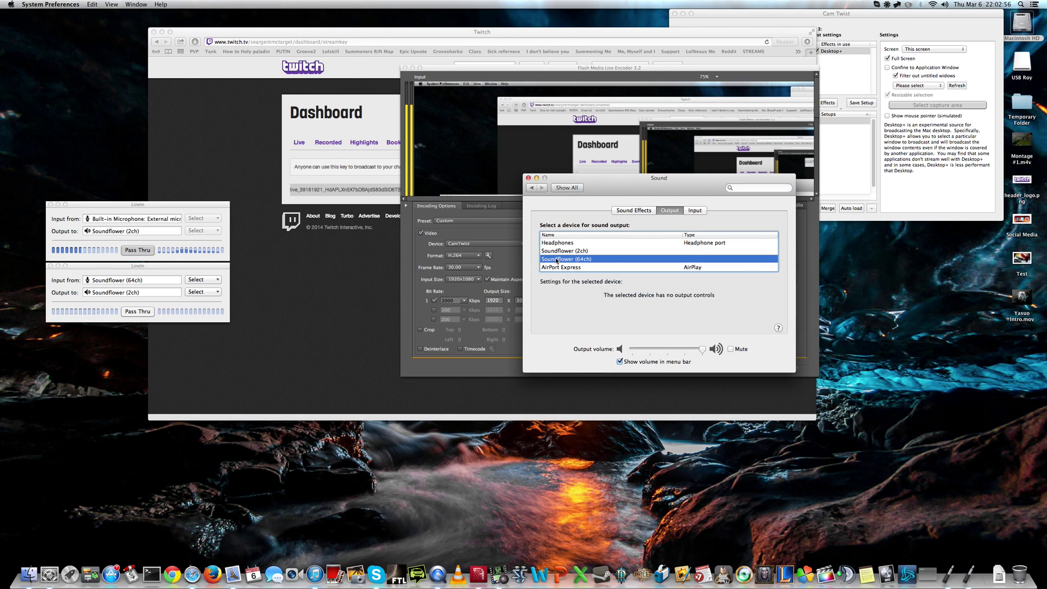
click(697, 212)
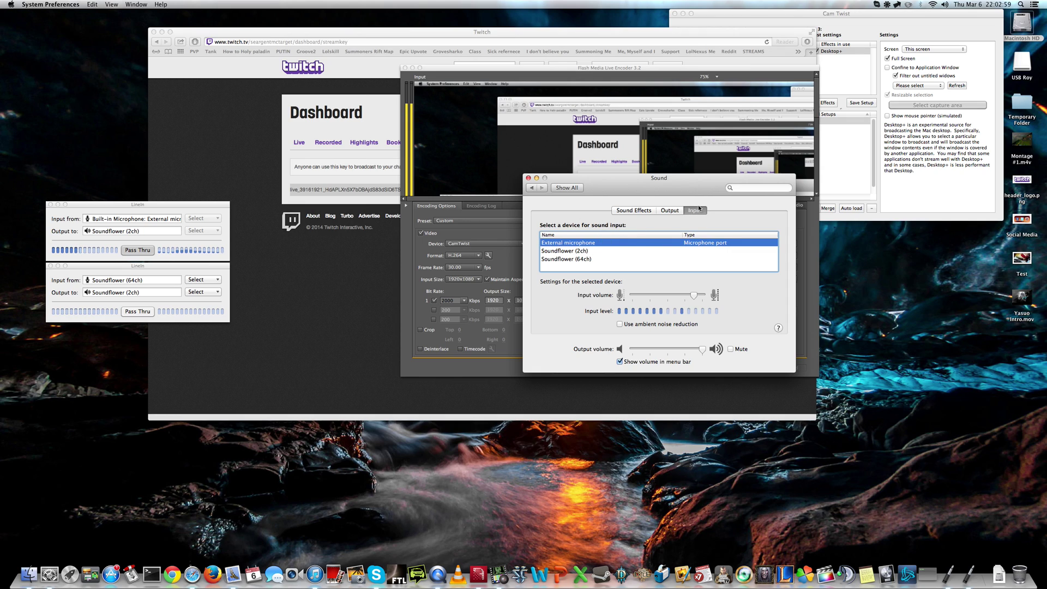
click(669, 210)
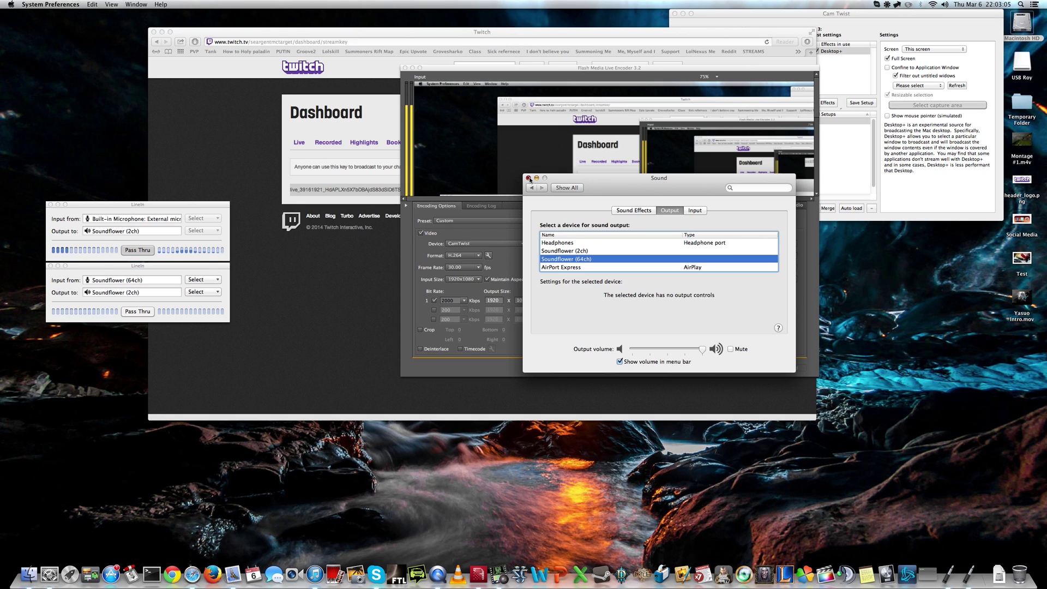
click(528, 178)
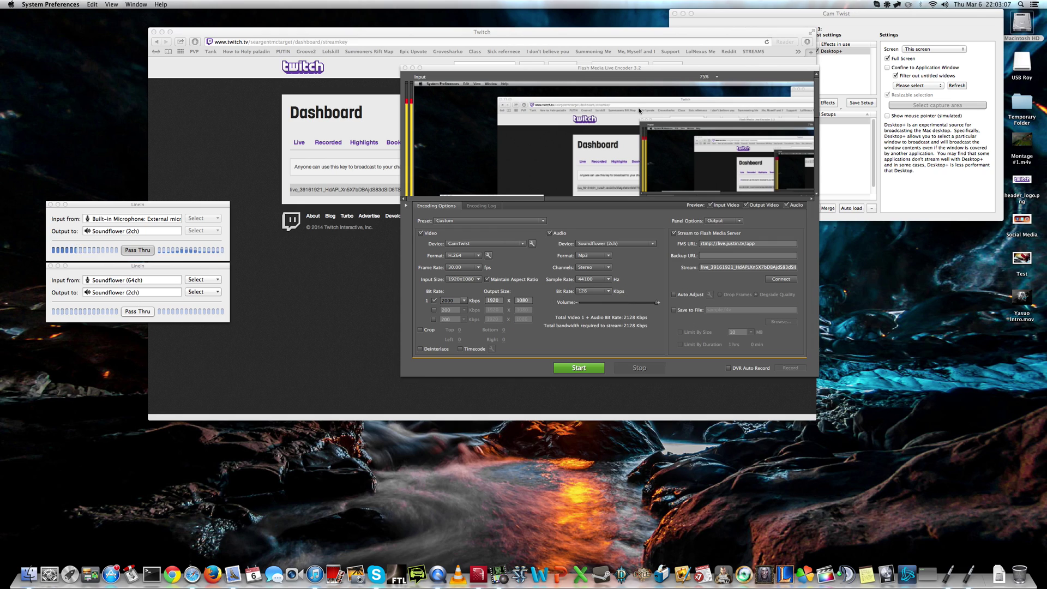
Set Soundflowerbed's Soundflower (2ch) to None (OFF) and restart the second LineIn pass-through
click(887, 4)
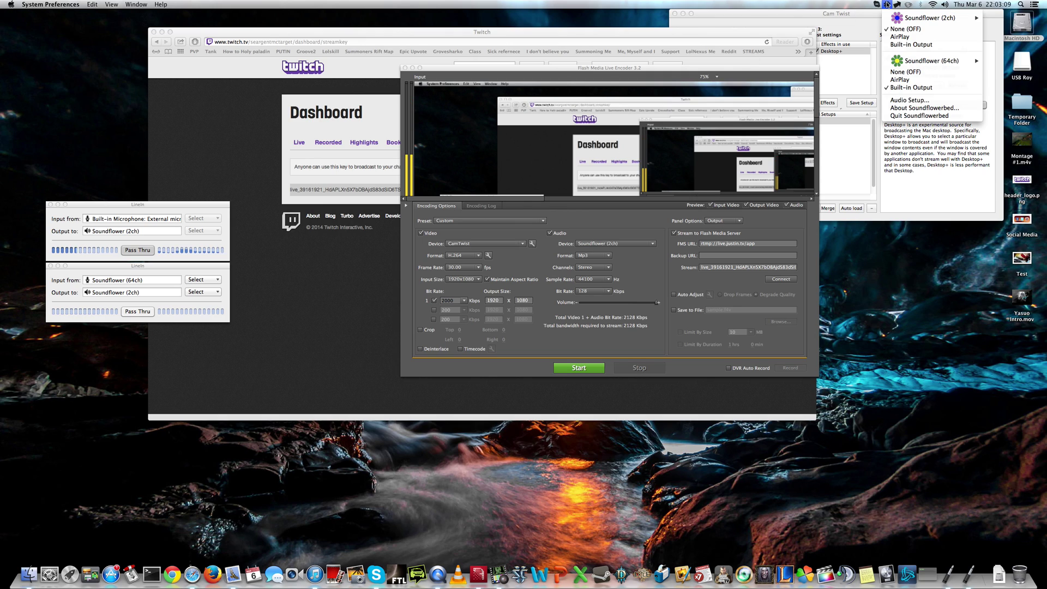
click(896, 30)
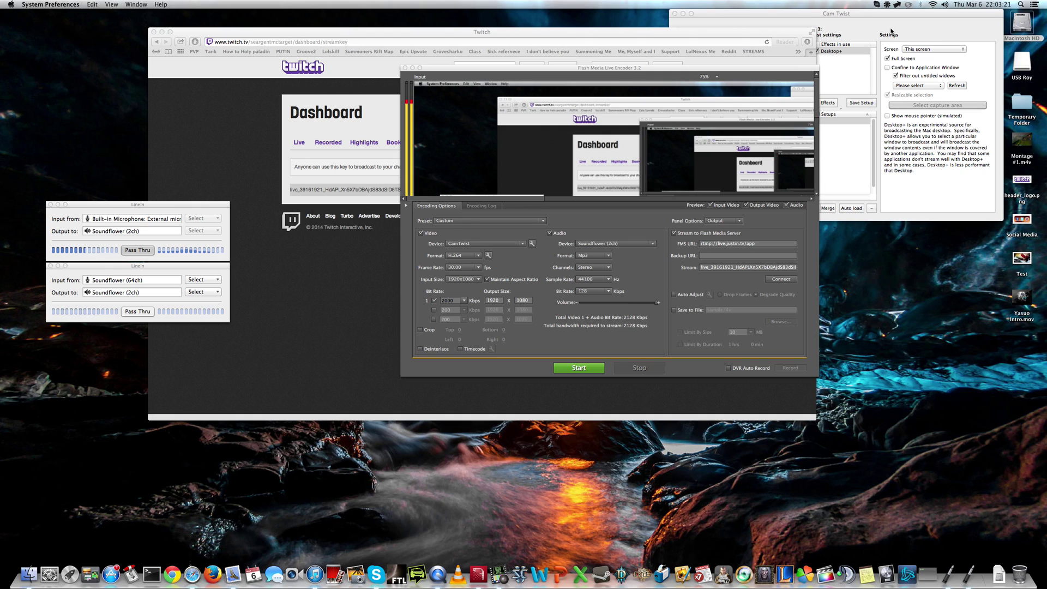
click(143, 314)
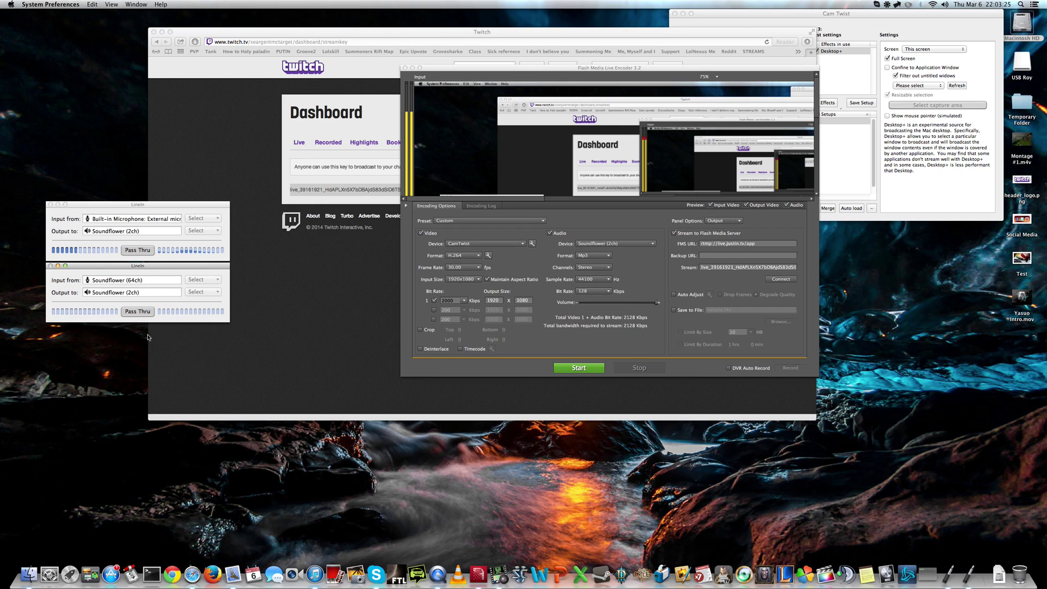
click(597, 227)
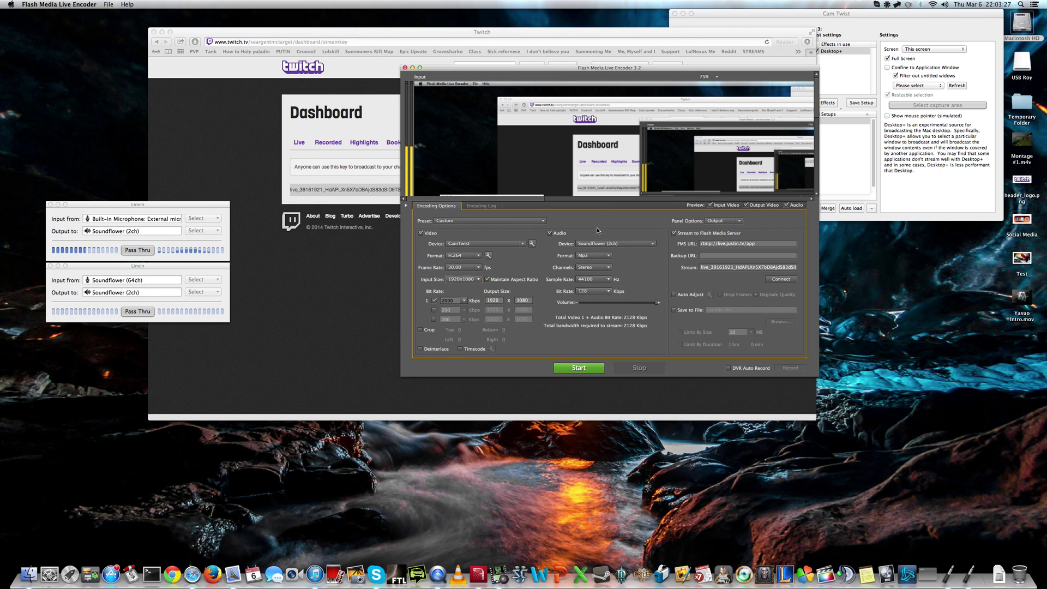
click(604, 244)
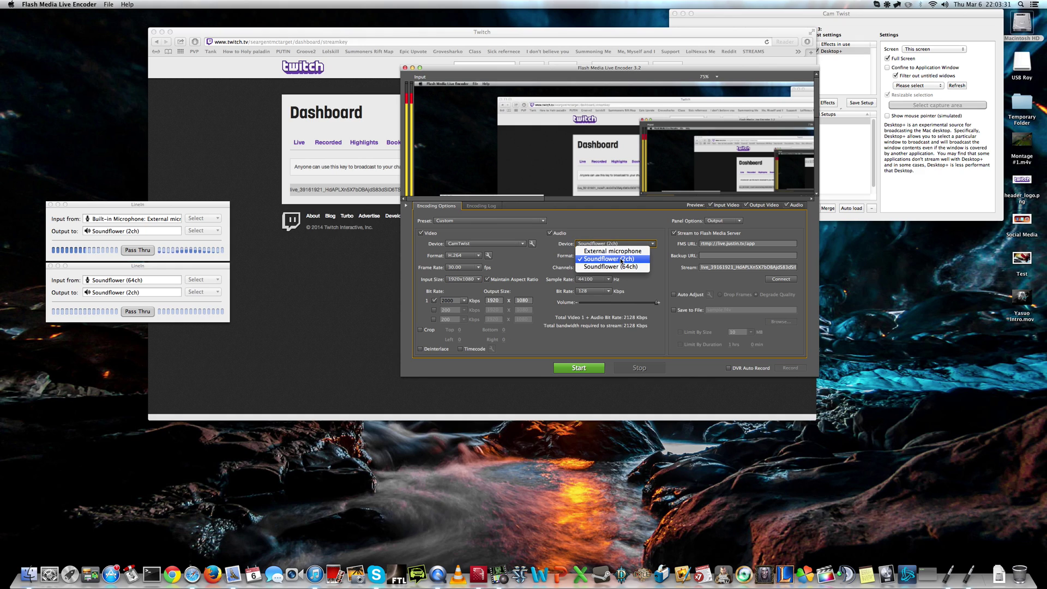
click(621, 260)
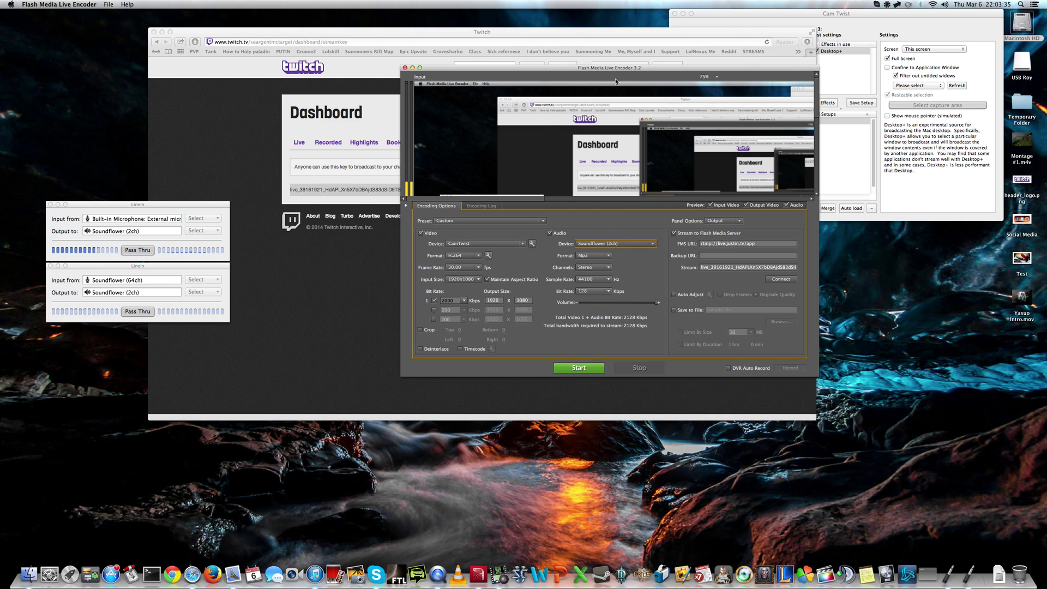
drag(596, 101, 583, 96)
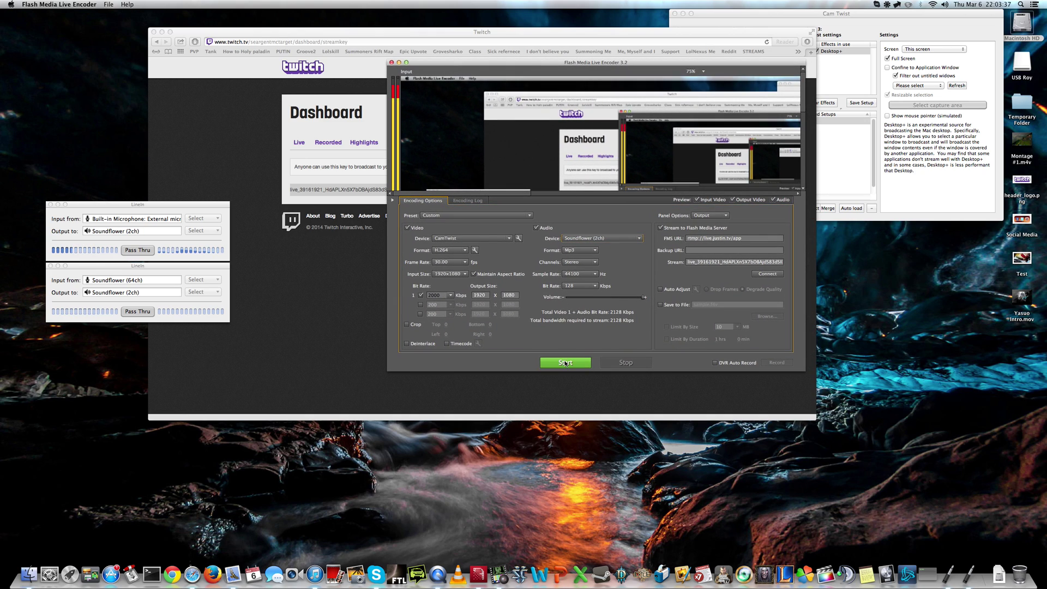